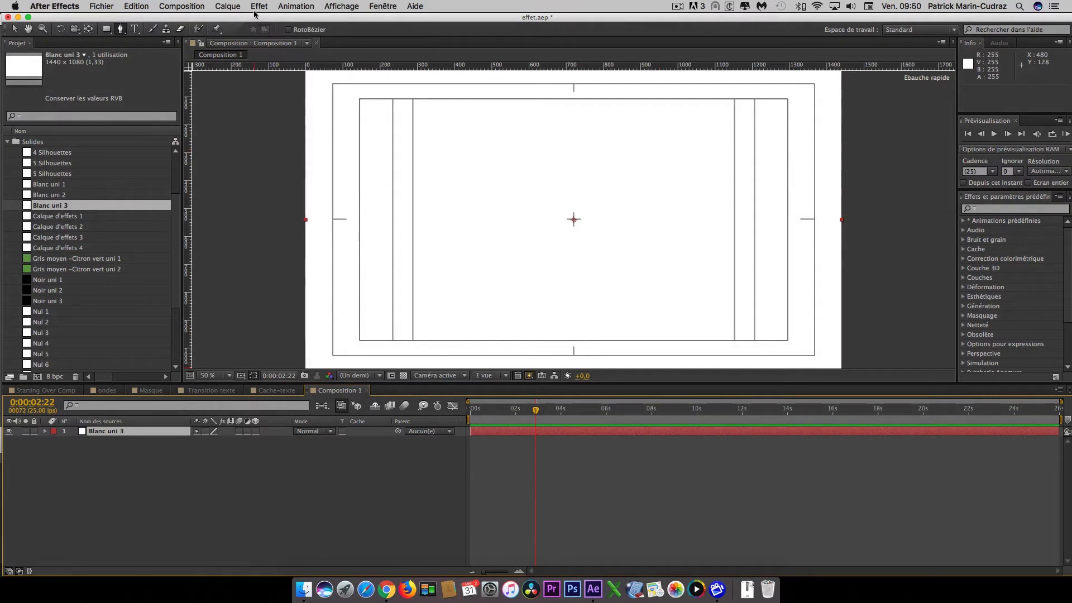
- Draw a closed five-point oval mask on the left part of the Blanc uni 3 solid with the Pen tool
{"action": "left_click", "coordinate": [121, 29]}
{"action": "left_click_drag", "start_coordinate": [340, 198], "coordinate": [484, 190]}
{"action": "left_click_drag", "start_coordinate": [487, 237], "coordinate": [406, 296]}
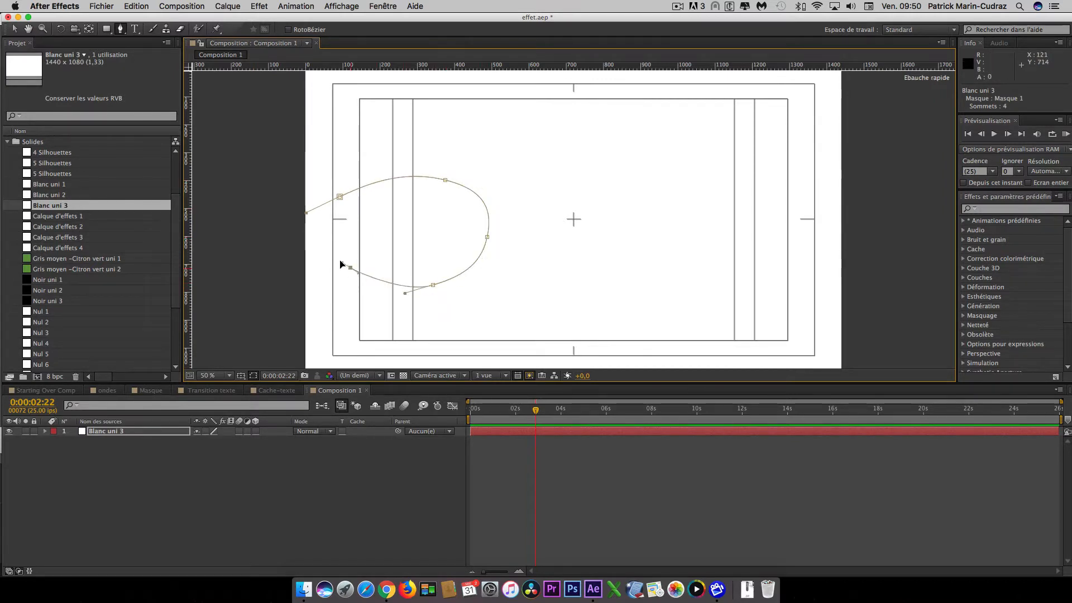
{"action": "left_click_drag", "start_coordinate": [341, 263], "coordinate": [335, 255]}
{"action": "left_click", "coordinate": [339, 199]}
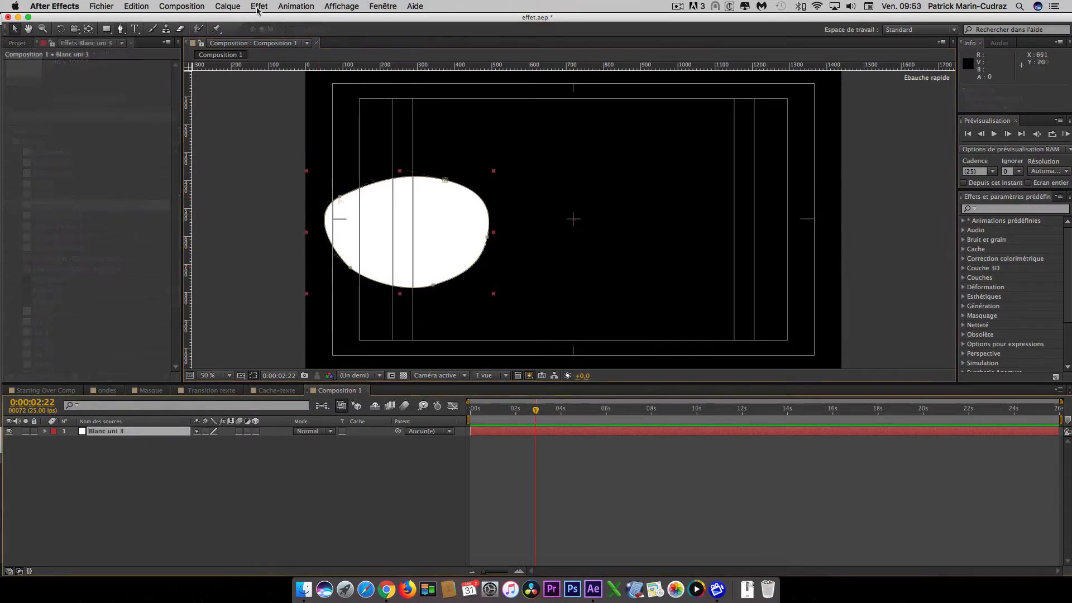
- Apply the Turbulences distortion effect to the masked Blanc uni 3 layer
{"action": "left_click", "coordinate": [259, 6]}
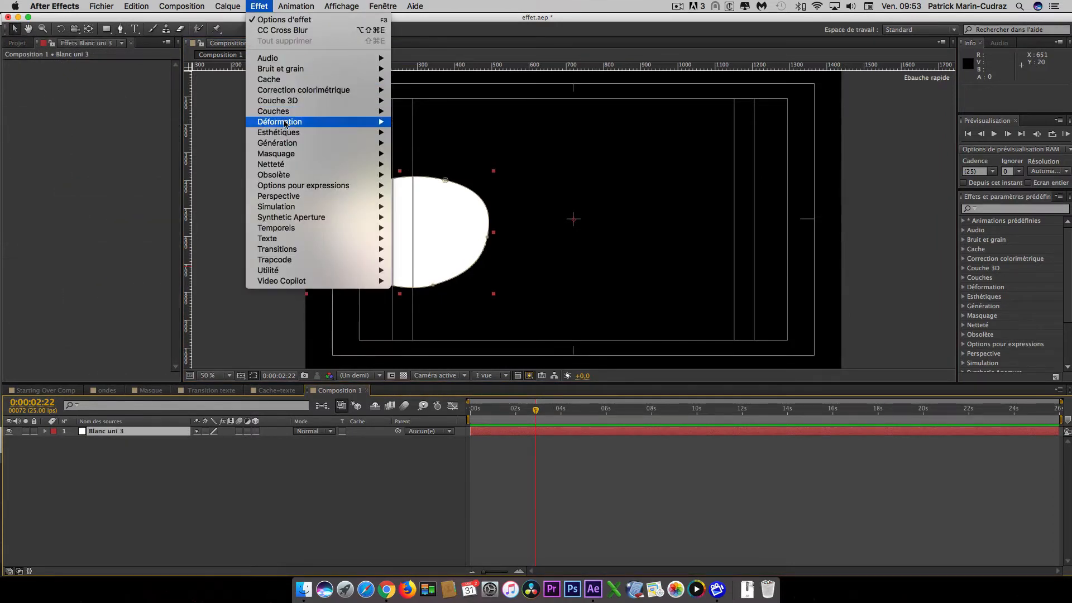
{"action": "mouse_move", "coordinate": [305, 163]}
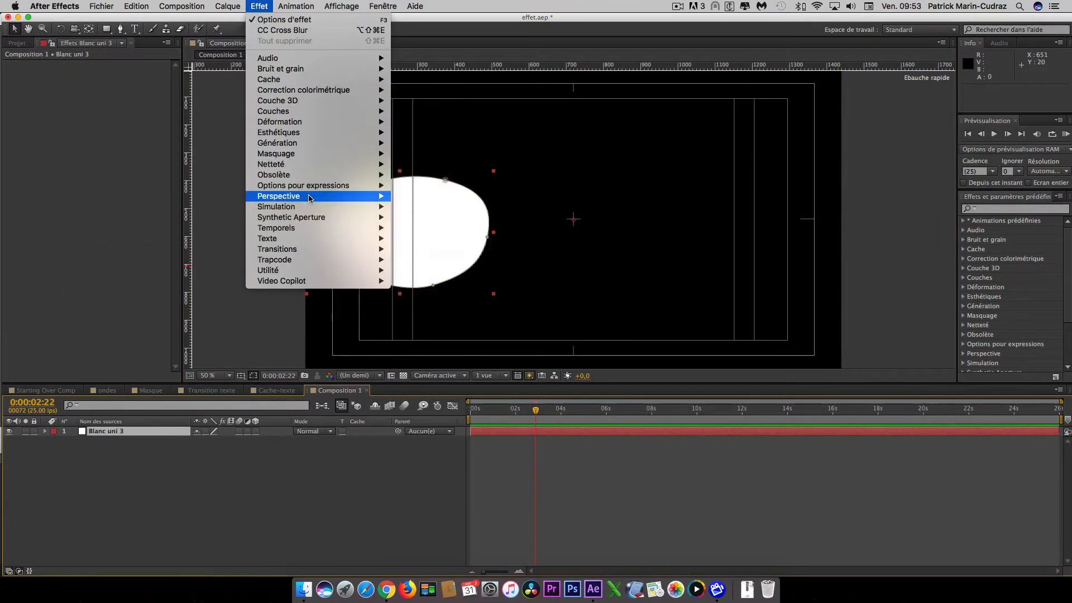
{"action": "mouse_move", "coordinate": [326, 179]}
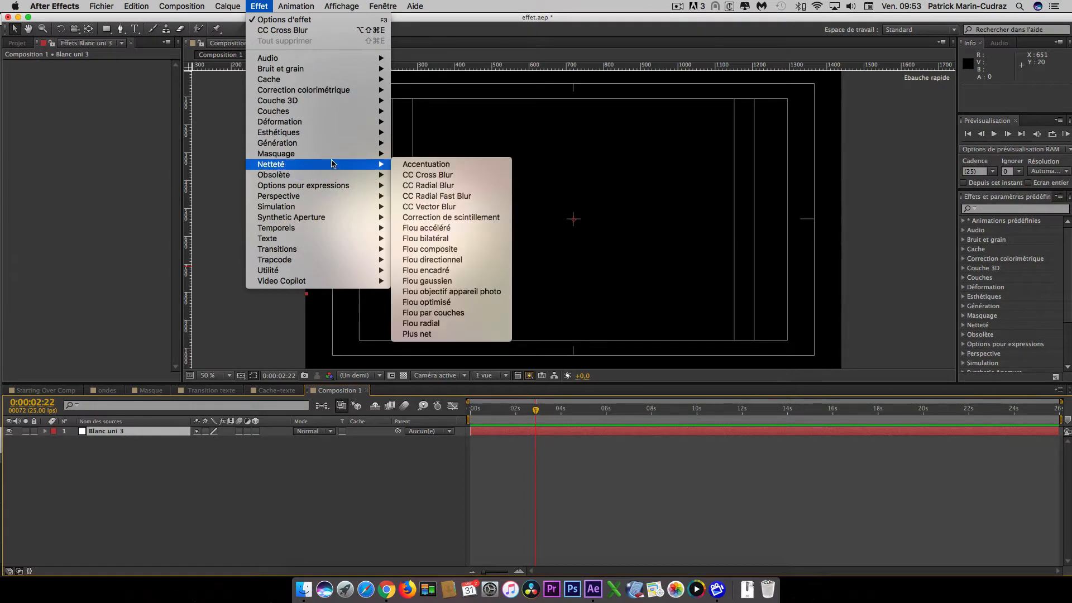
{"action": "mouse_move", "coordinate": [341, 143]}
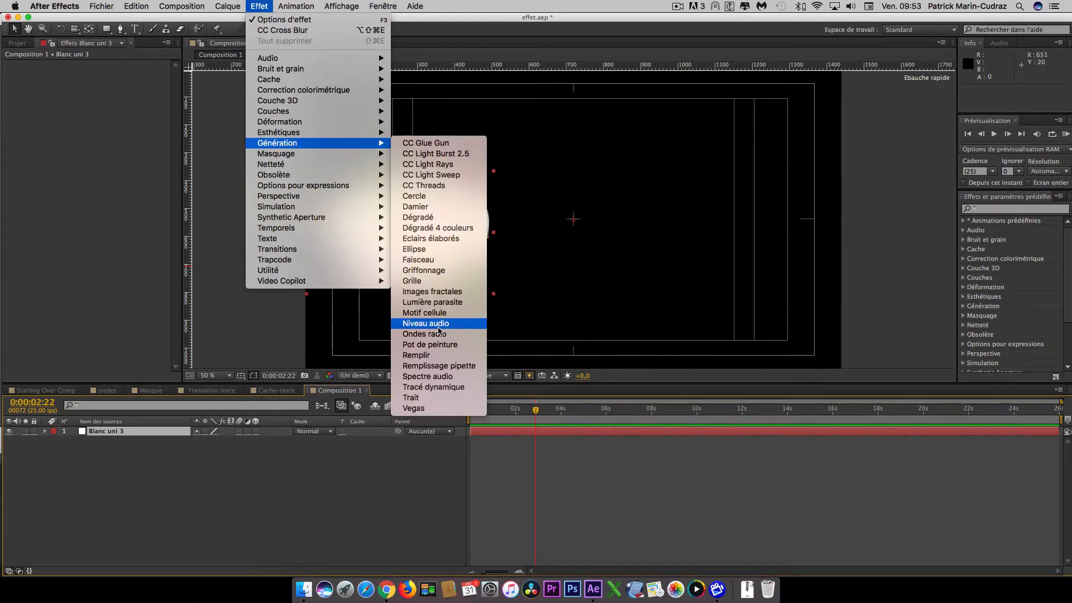
{"action": "mouse_move", "coordinate": [316, 125]}
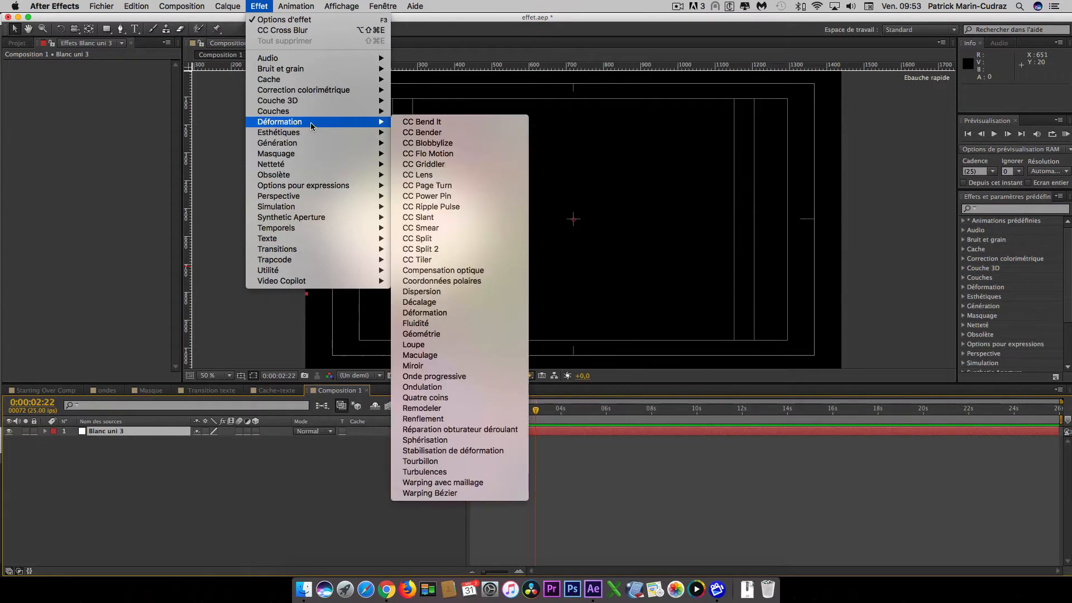
{"action": "left_click", "coordinate": [424, 472]}
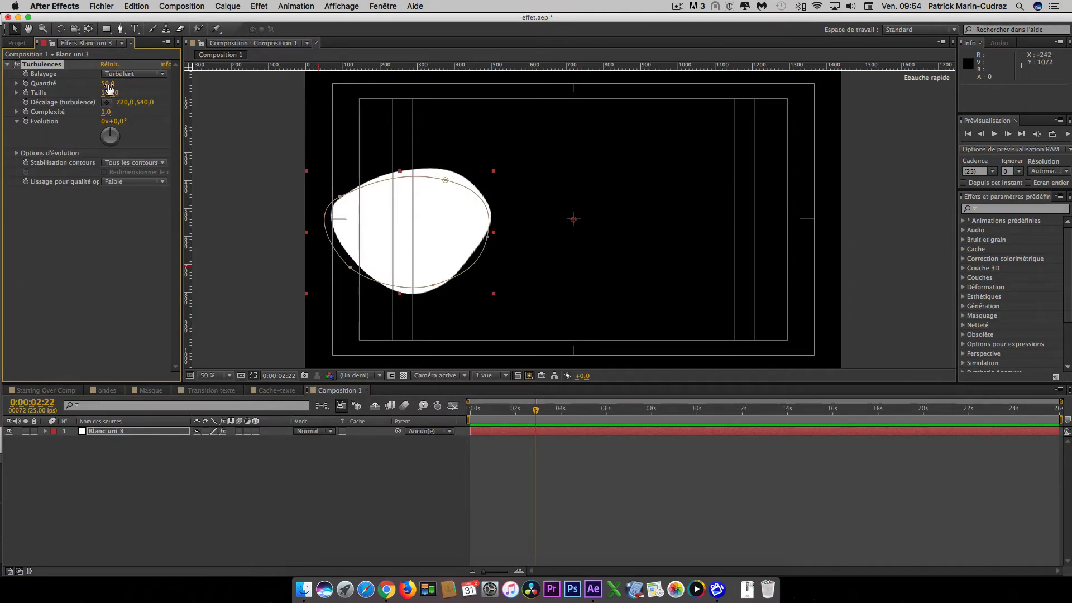
- Set the Turbulences effect's Quantité to 483, Taille to 5 and Complexité to 5.9
{"action": "left_click_drag", "start_coordinate": [108, 84], "coordinate": [354, 89]}
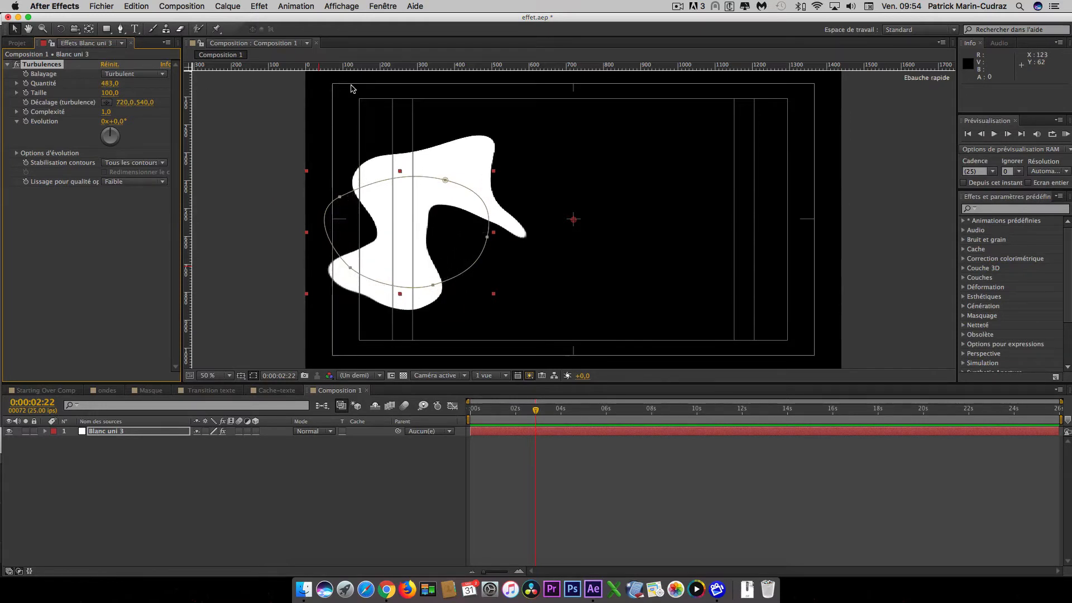
{"action": "left_click_drag", "start_coordinate": [108, 92], "coordinate": [53, 93]}
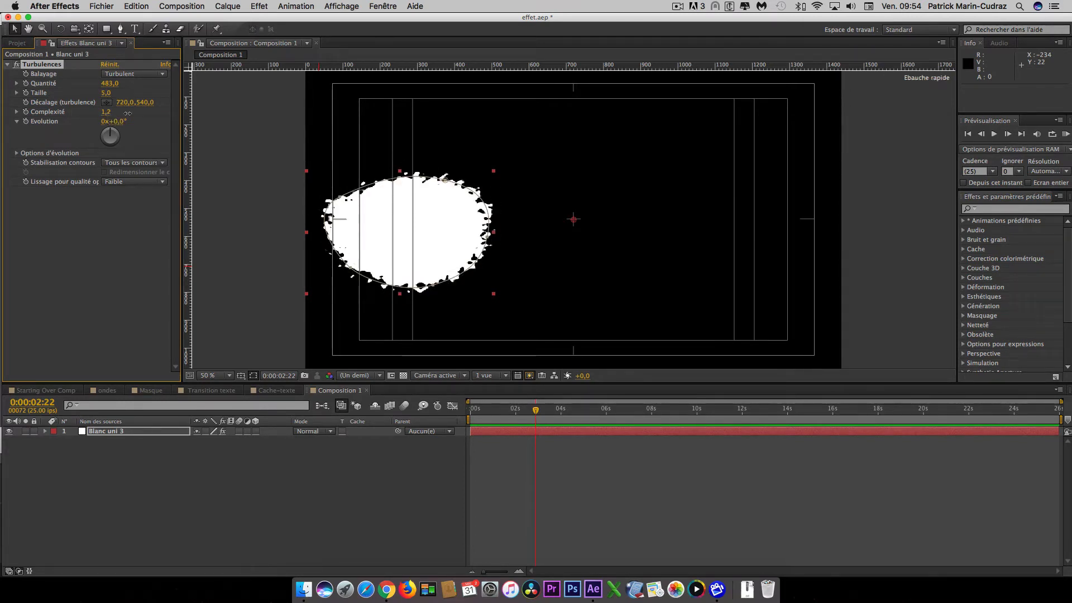
{"action": "left_click_drag", "start_coordinate": [127, 113], "coordinate": [321, 109]}
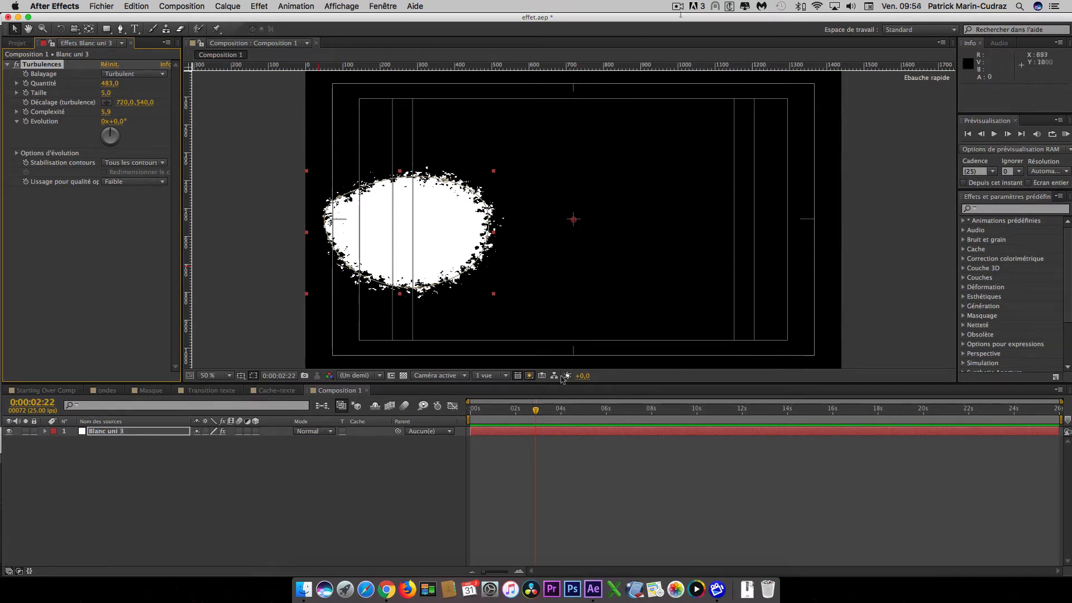
- Enable keyframing for Masque 1's Tracé du masque at 0:00:00:00 on the Blanc uni 3 layer
{"action": "left_click", "coordinate": [504, 430]}
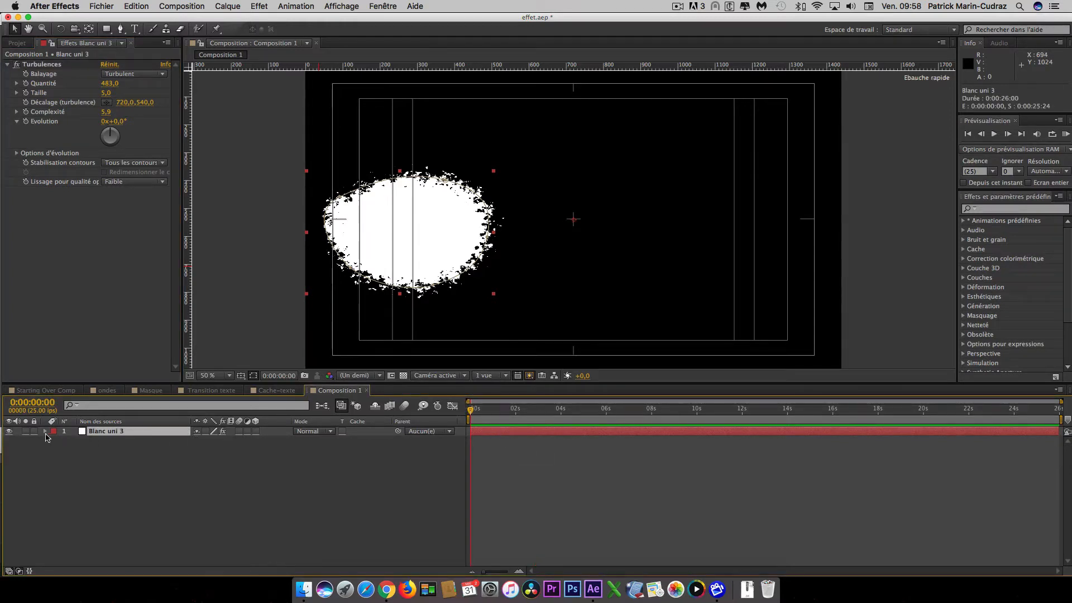
{"action": "left_click", "coordinate": [46, 431]}
{"action": "left_click", "coordinate": [54, 441]}
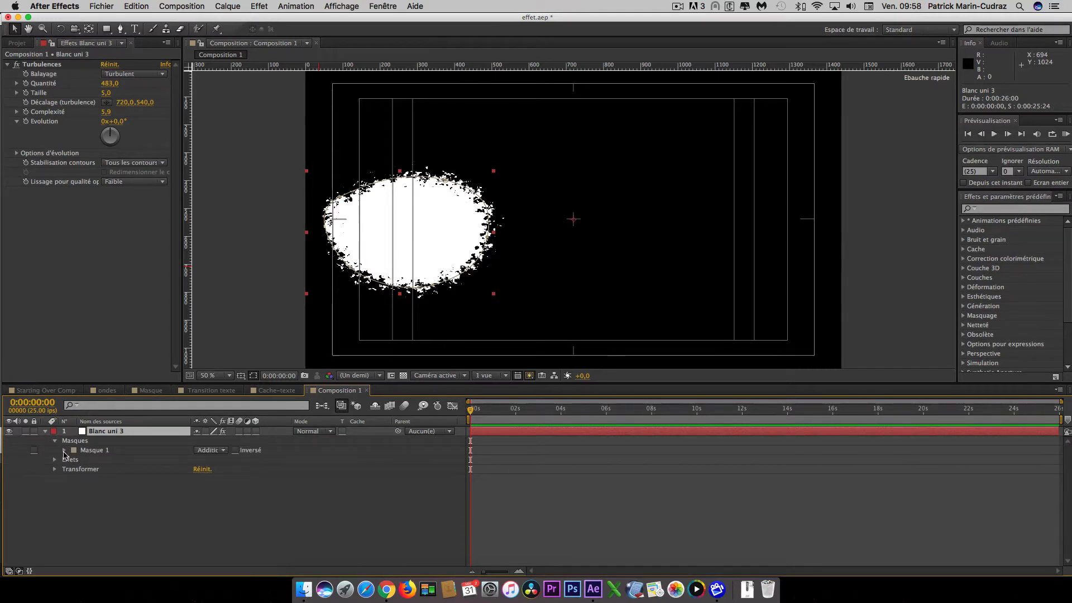
{"action": "left_click", "coordinate": [64, 450]}
{"action": "left_click", "coordinate": [83, 459]}
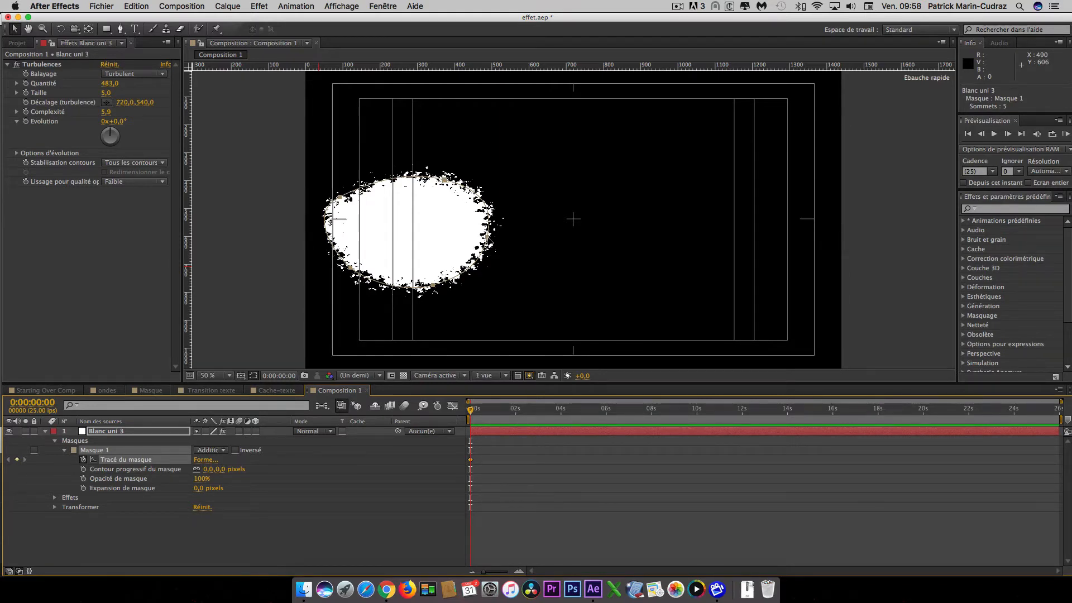
- Shrink the mask at the first frame into a small blob near the composition's left edge by moving its vertices and handles
{"action": "left_click_drag", "start_coordinate": [488, 241], "coordinate": [424, 240]}
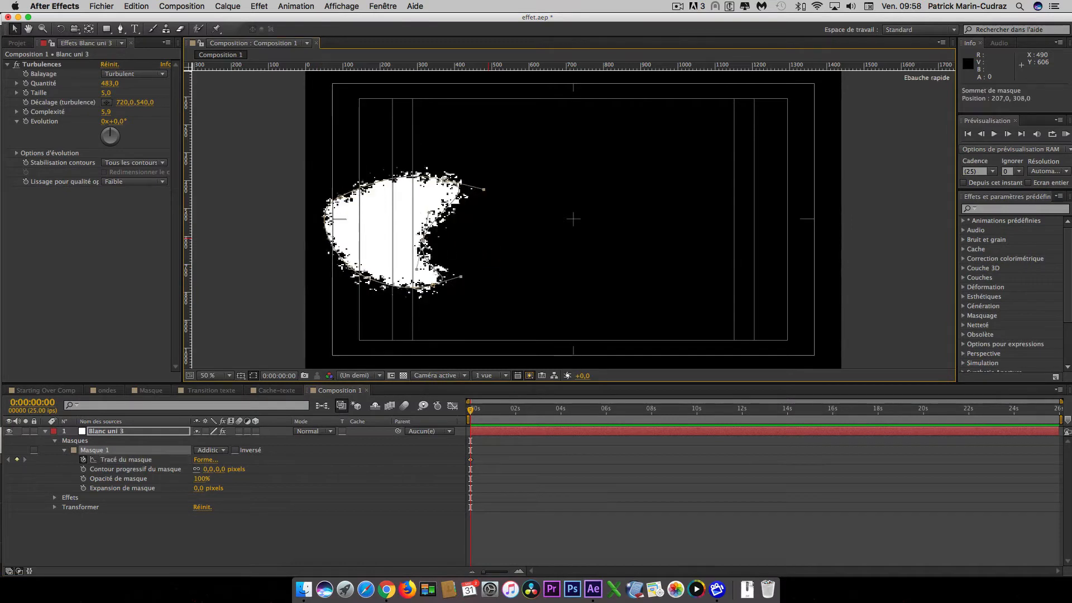
{"action": "left_click_drag", "start_coordinate": [434, 287], "coordinate": [331, 266]}
{"action": "left_click_drag", "start_coordinate": [443, 180], "coordinate": [384, 204]}
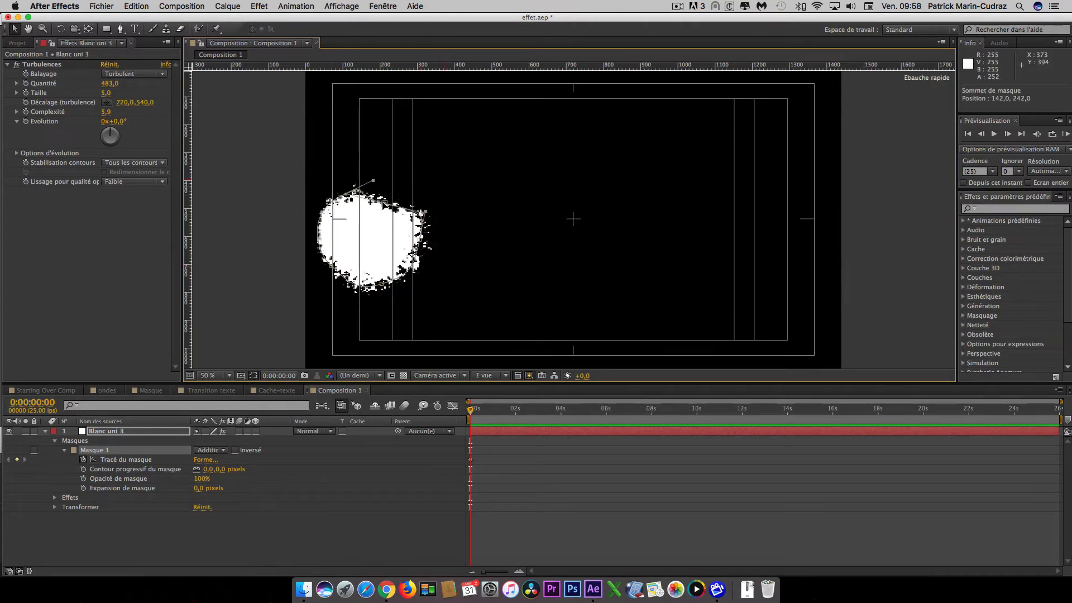
{"action": "left_click_drag", "start_coordinate": [419, 240], "coordinate": [376, 243]}
{"action": "left_click_drag", "start_coordinate": [420, 213], "coordinate": [389, 229]}
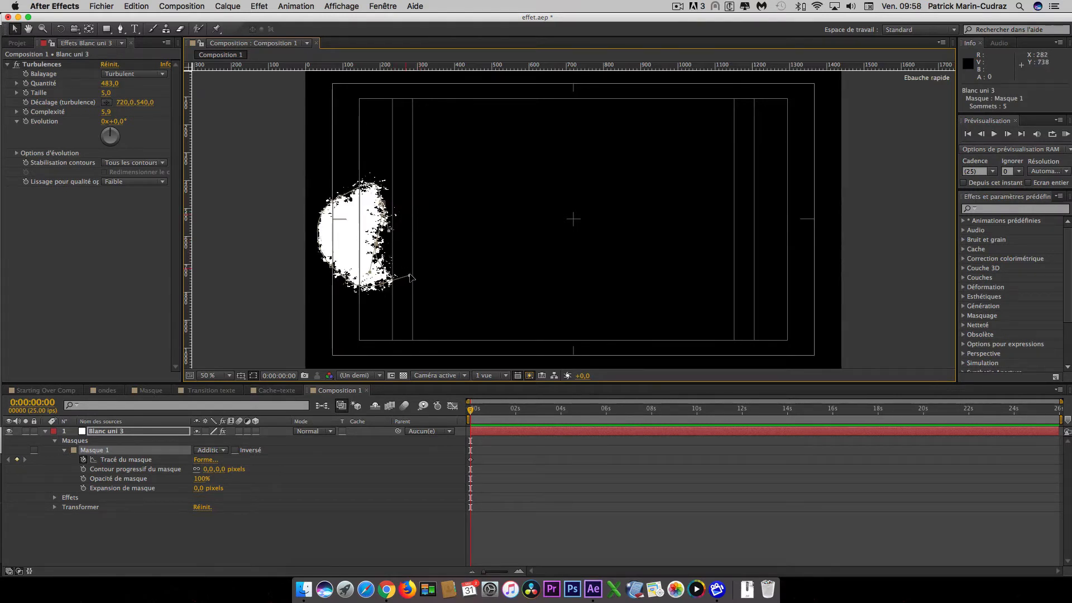
{"action": "left_click_drag", "start_coordinate": [408, 275], "coordinate": [396, 242]}
{"action": "left_click_drag", "start_coordinate": [382, 203], "coordinate": [328, 220]}
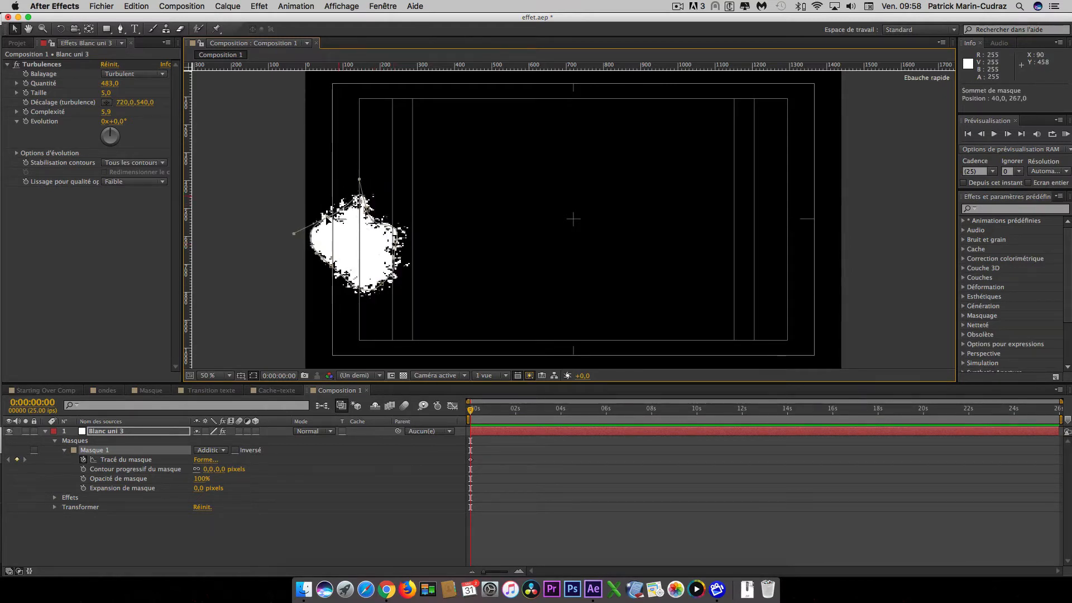
{"action": "left_click_drag", "start_coordinate": [381, 283], "coordinate": [368, 274]}
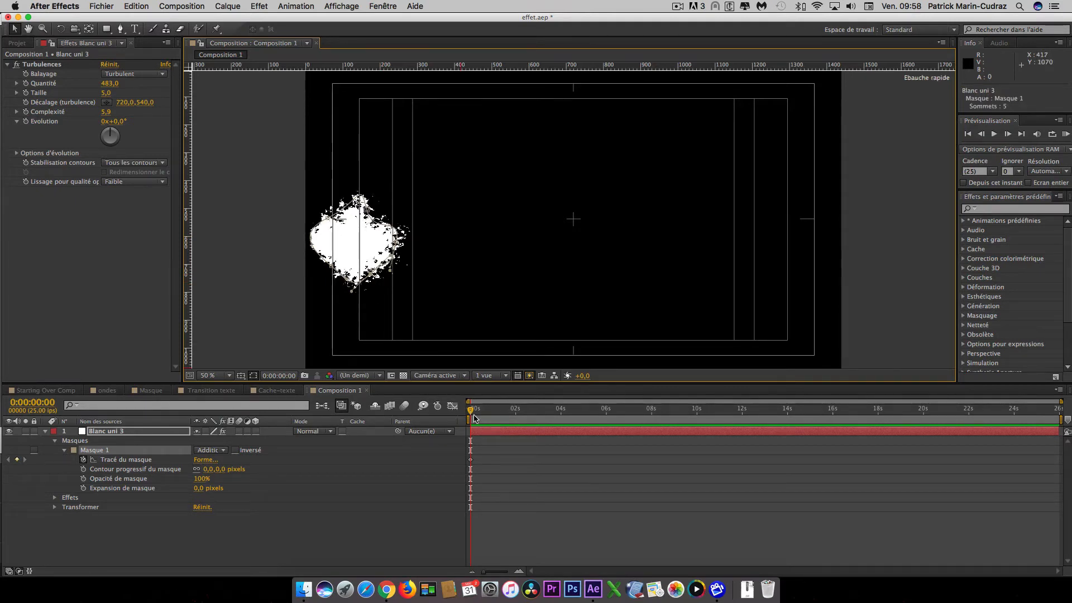
- At 0:00:03:24, stretch the mask path horizontally across the composition to the right title-safe margin
{"action": "left_click_drag", "start_coordinate": [470, 412], "coordinate": [573, 413]}
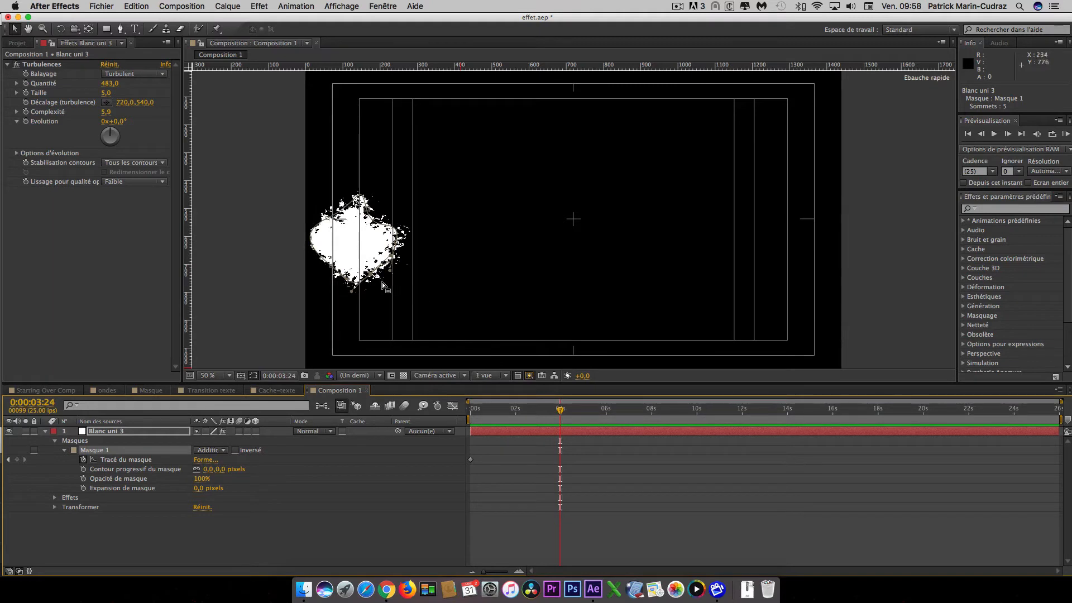
{"action": "left_click_drag", "start_coordinate": [394, 246], "coordinate": [766, 241]}
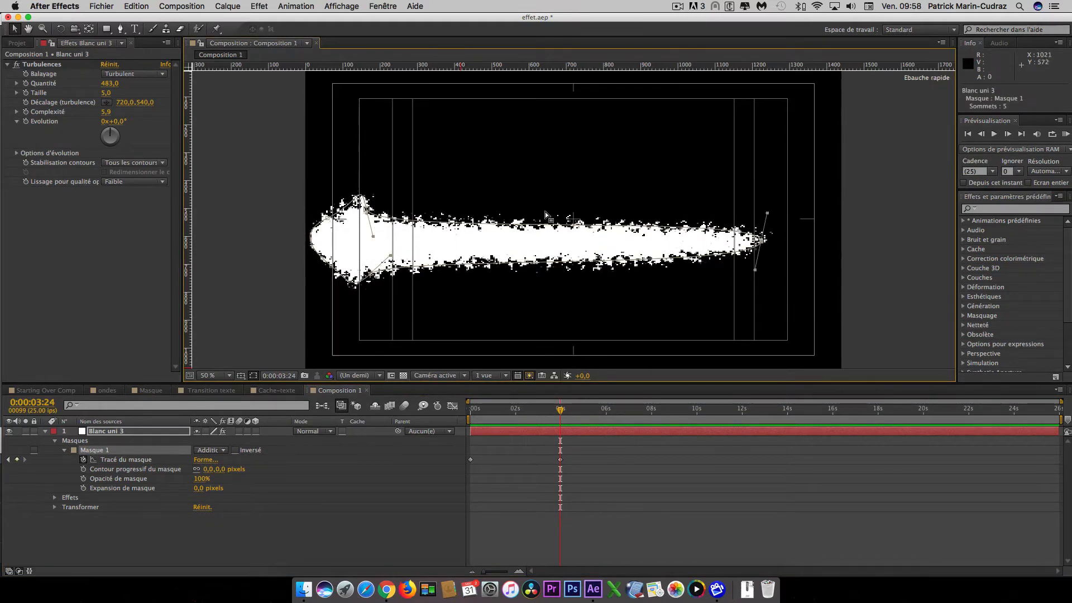
{"action": "left_click_drag", "start_coordinate": [366, 209], "coordinate": [598, 206]}
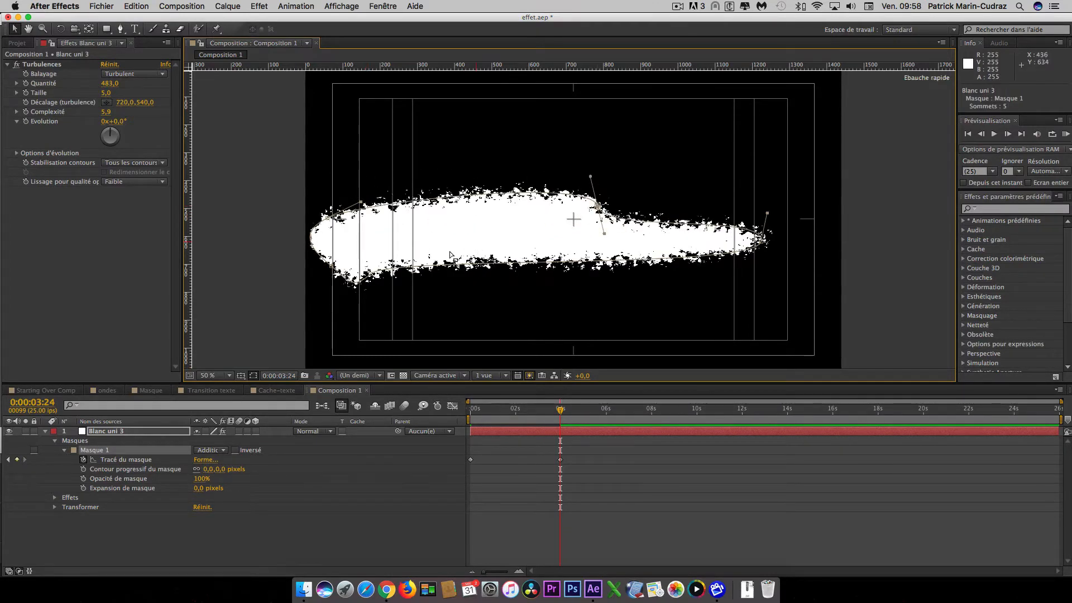
{"action": "left_click_drag", "start_coordinate": [369, 274], "coordinate": [376, 287]}
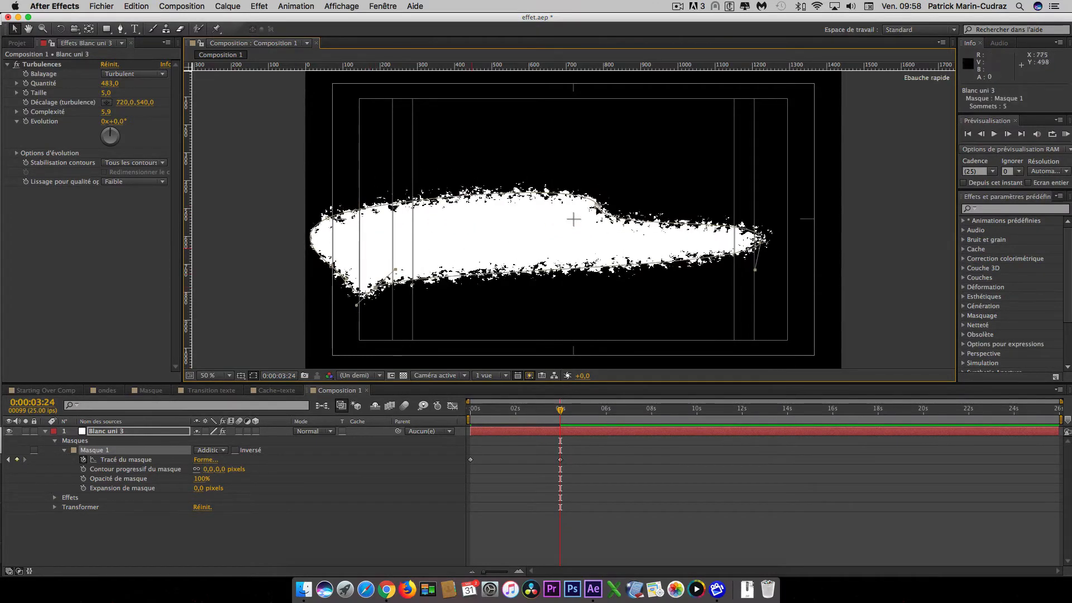
{"action": "left_click_drag", "start_coordinate": [597, 205], "coordinate": [634, 198]}
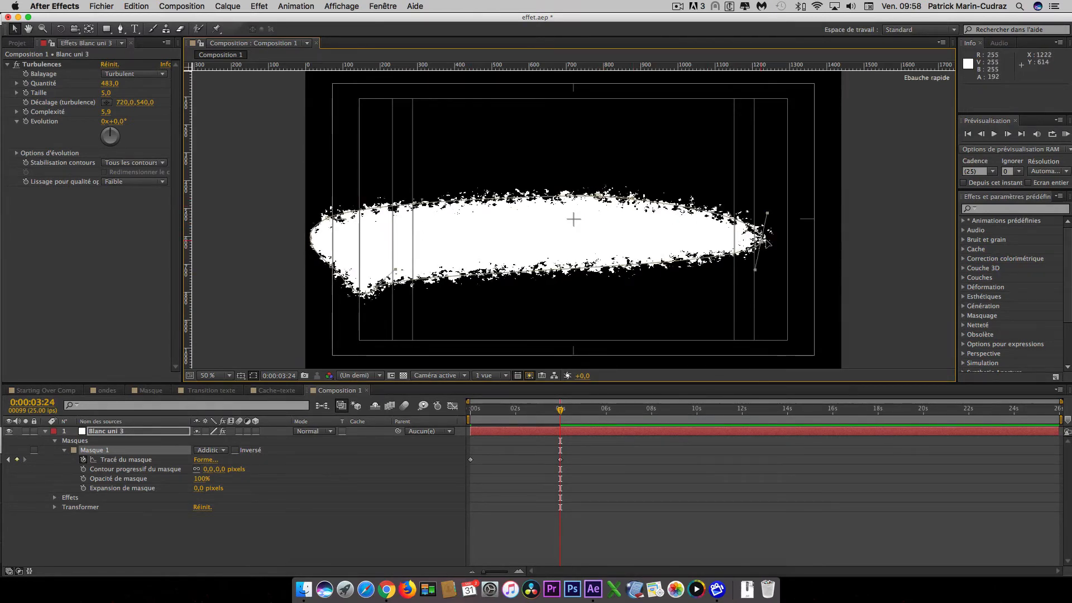
{"action": "left_click_drag", "start_coordinate": [761, 237], "coordinate": [786, 239]}
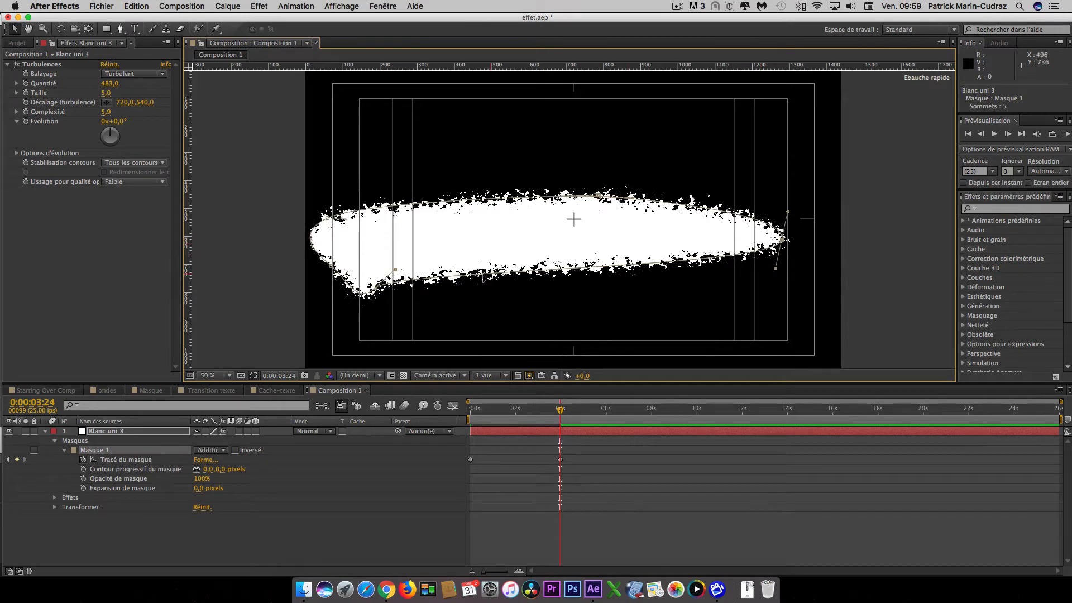
- Smooth the stretched mask's lower edge and round its right end by adjusting the Bézier handles
{"action": "left_click_drag", "start_coordinate": [396, 271], "coordinate": [394, 286]}
{"action": "left_click_drag", "start_coordinate": [776, 271], "coordinate": [778, 297]}
{"action": "left_click_drag", "start_coordinate": [783, 212], "coordinate": [783, 191]}
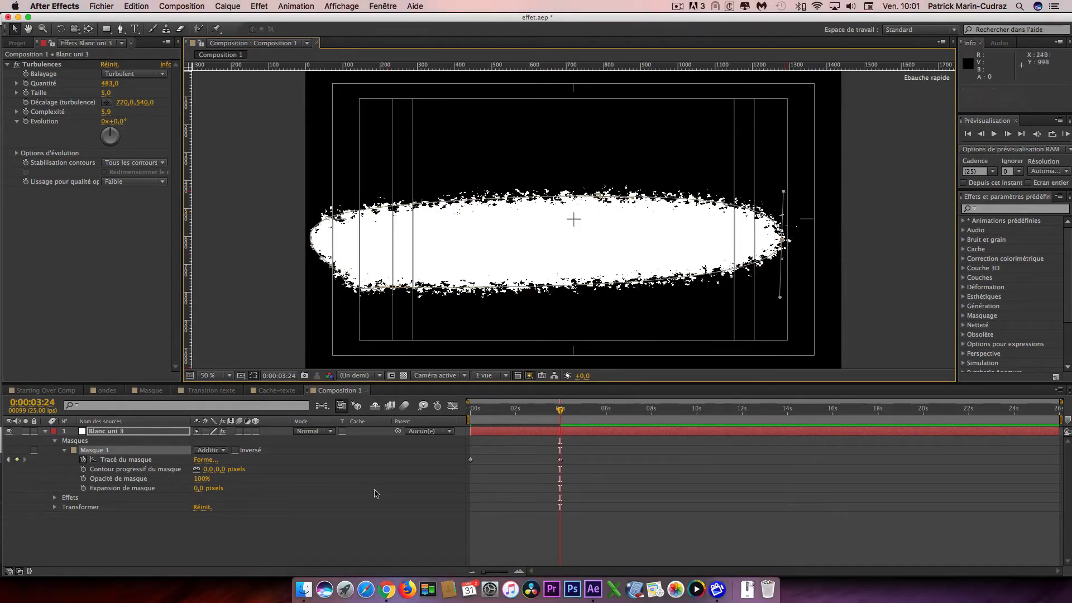
- Add a text layer reading "Mon texte" over the white brush shape
{"action": "key", "text": "super+t"}
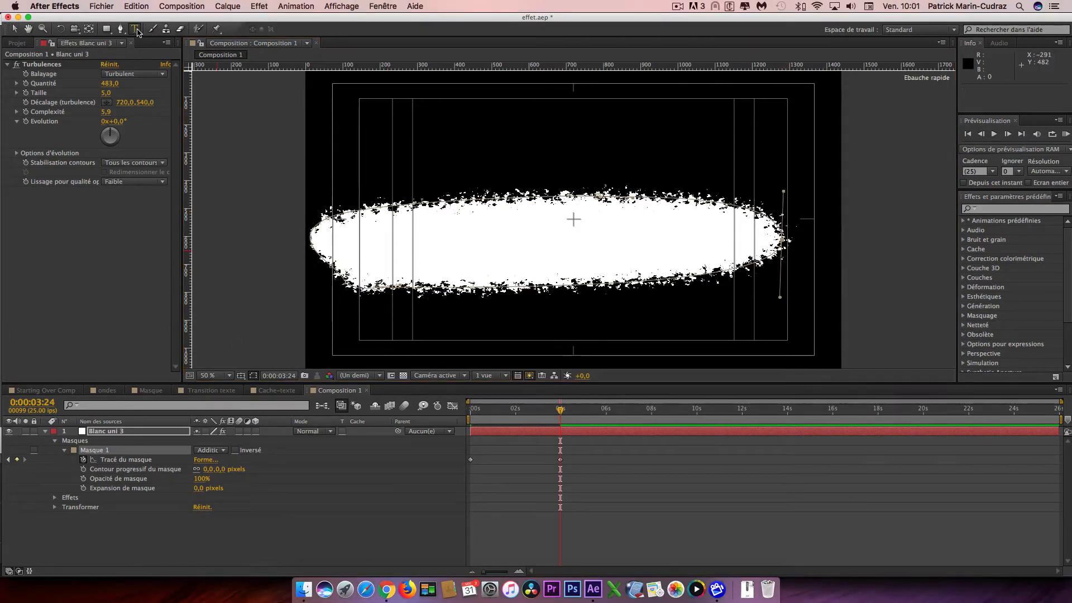
{"action": "left_click", "coordinate": [403, 231]}
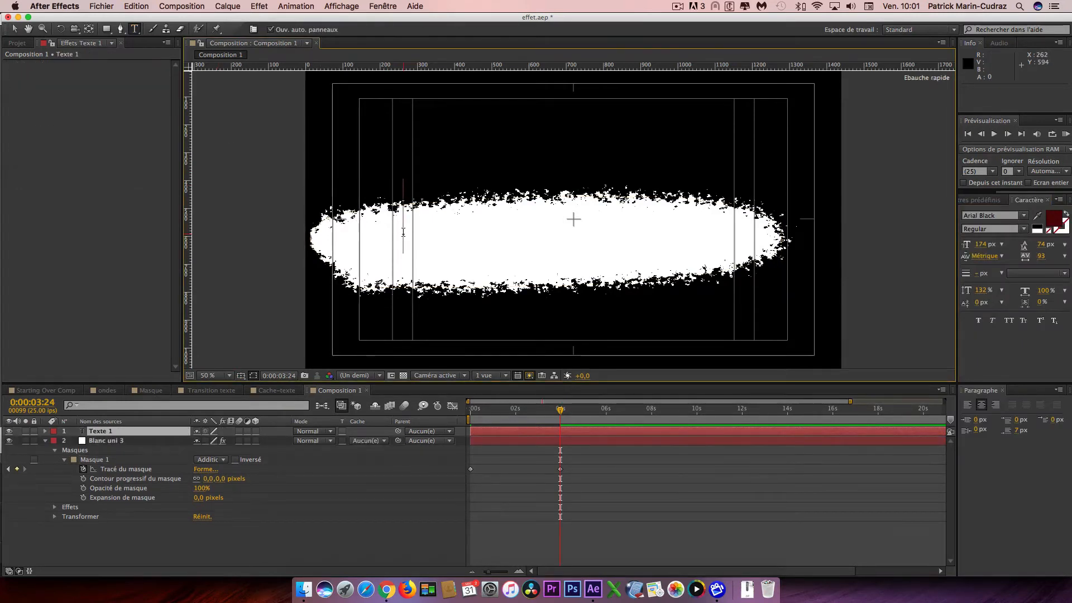
{"action": "type", "text": "Mont"}
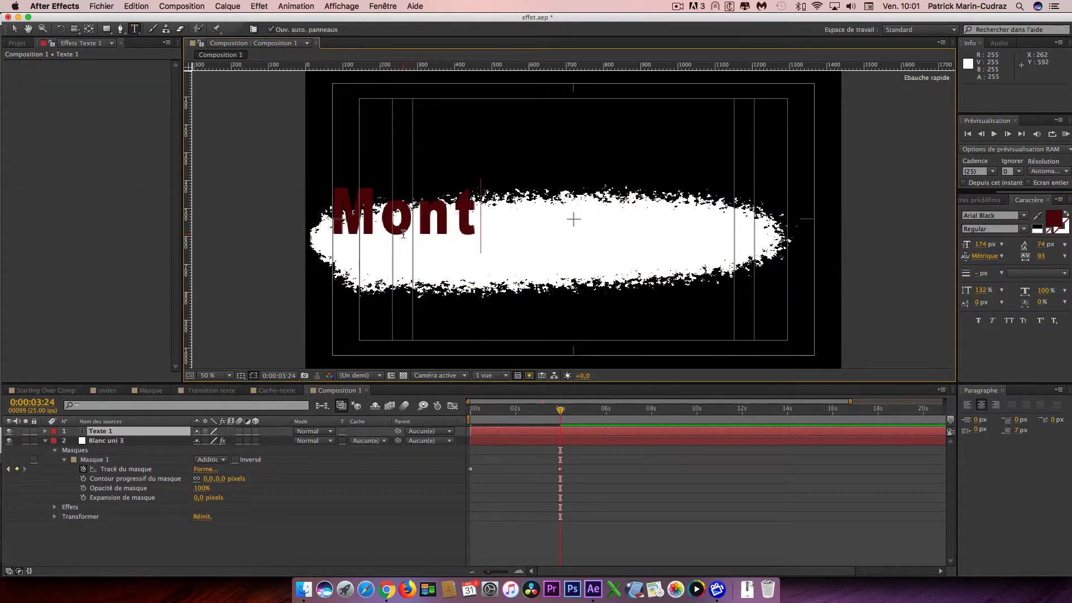
{"action": "key", "text": "BackSpace"}
{"action": "type", "text": "tea"}
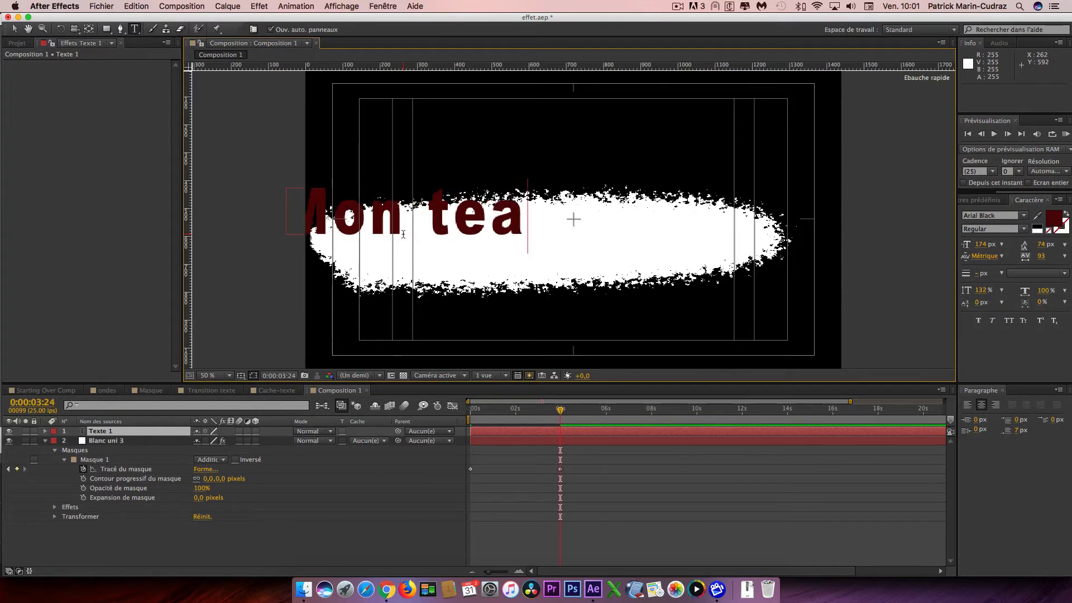
{"action": "key", "text": "BackSpace"}
{"action": "type", "text": "ext"}
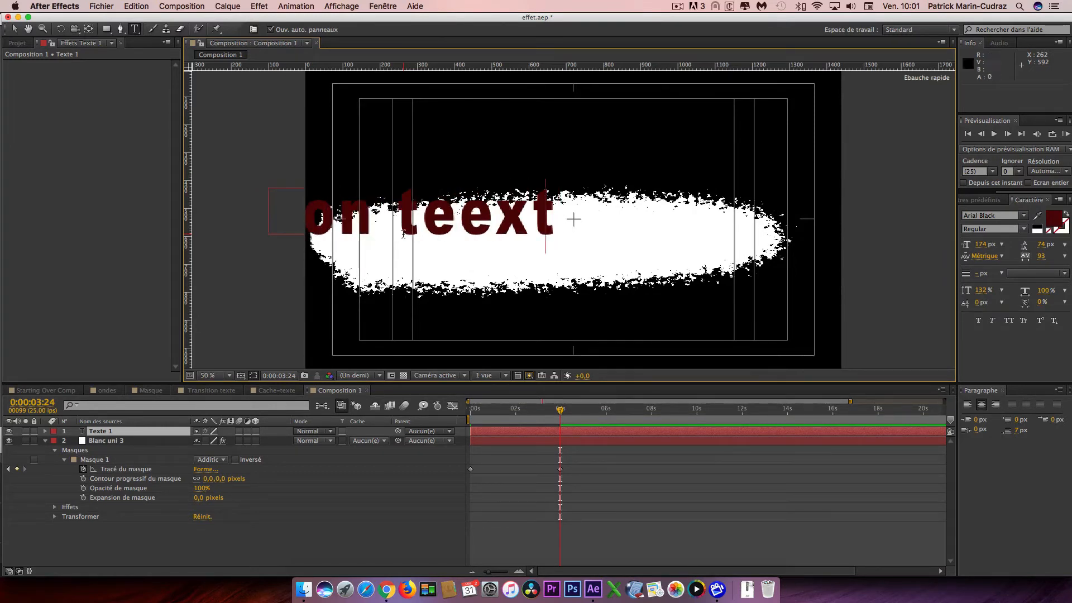
{"action": "key", "text": "BackSpace"}
{"action": "key", "text": "BackSpace"}
{"action": "key", "text": "BackSpace"}
{"action": "key", "text": "BackSpace"}
{"action": "type", "text": "e"}
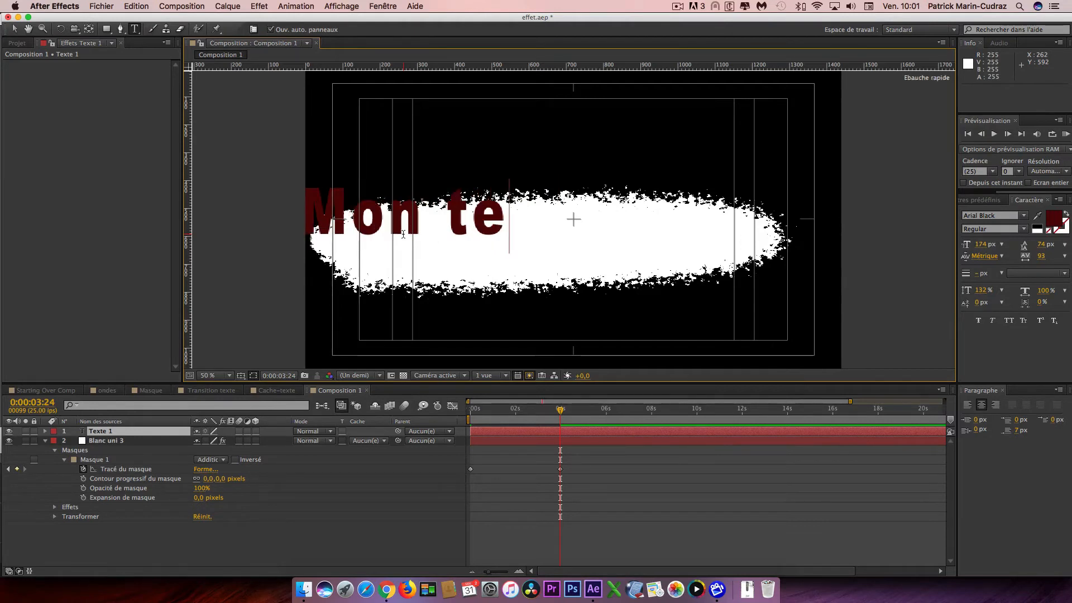
{"action": "type", "text": "xte"}
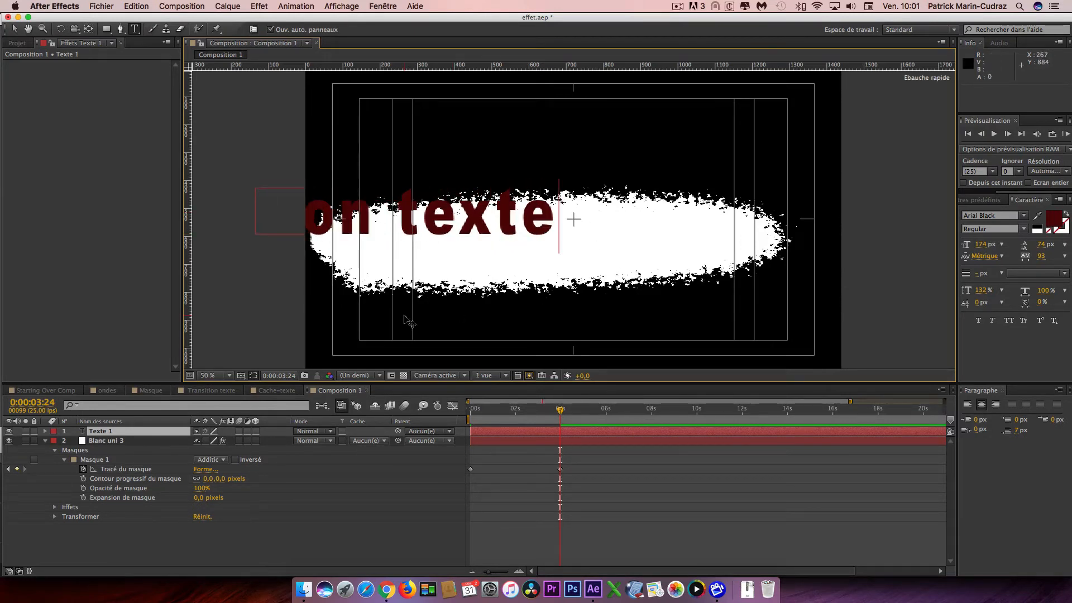
- Show the text layer's Position property and move the text to the middle of the white shape, at about 729, 680
{"action": "left_click", "coordinate": [499, 436]}
{"action": "key", "text": "p"}
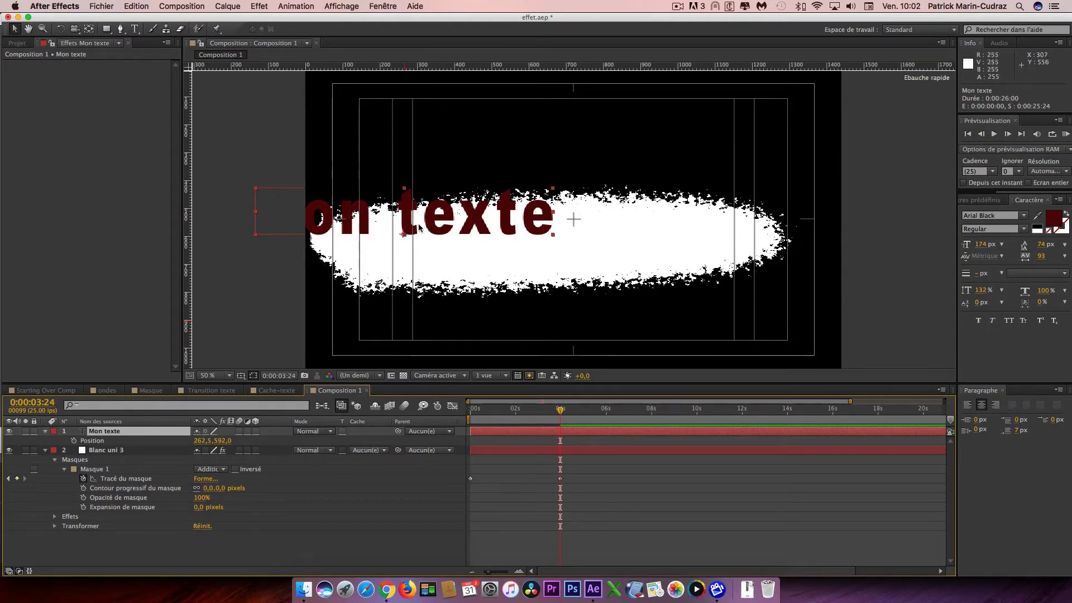
{"action": "key", "text": "v"}
{"action": "left_click_drag", "start_coordinate": [429, 219], "coordinate": [601, 249]}
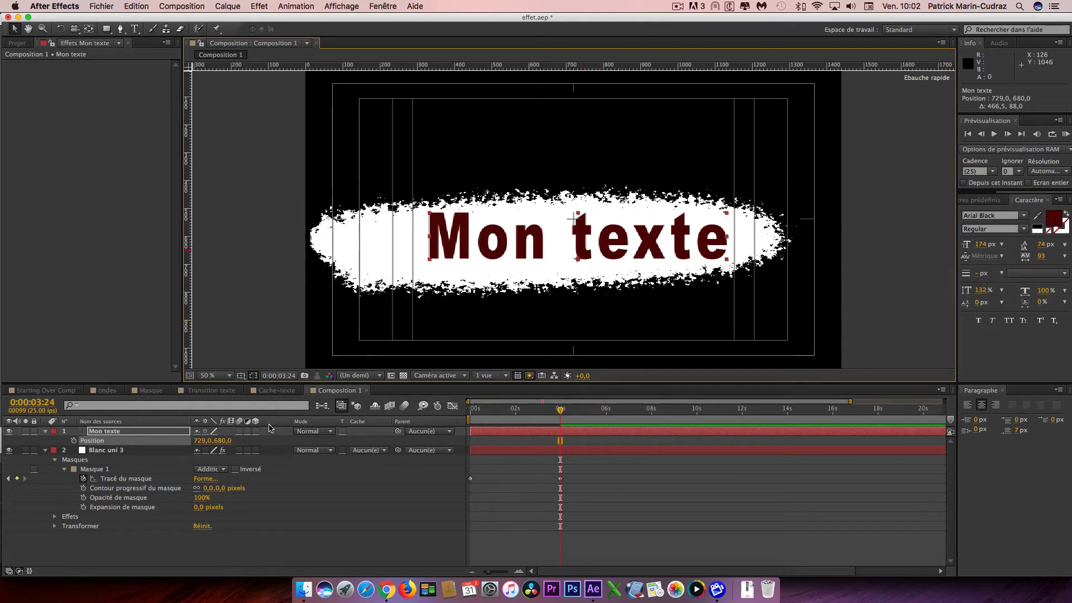
- Give the white solid a yellow (Jaune) label and move it above the Mon texte layer
{"action": "left_click", "coordinate": [485, 453]}
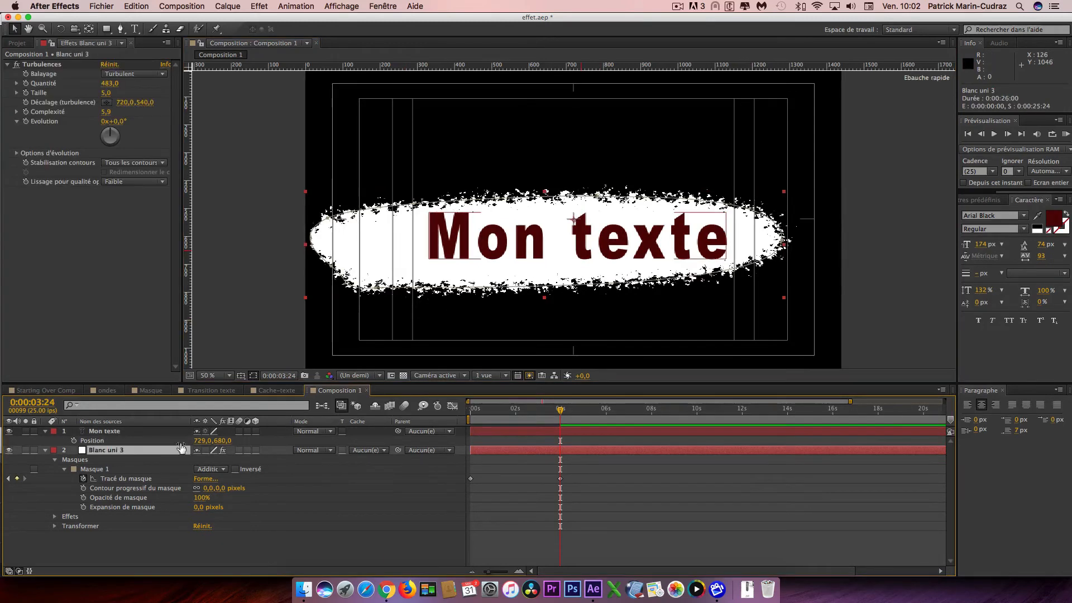
{"action": "left_click", "coordinate": [54, 451]}
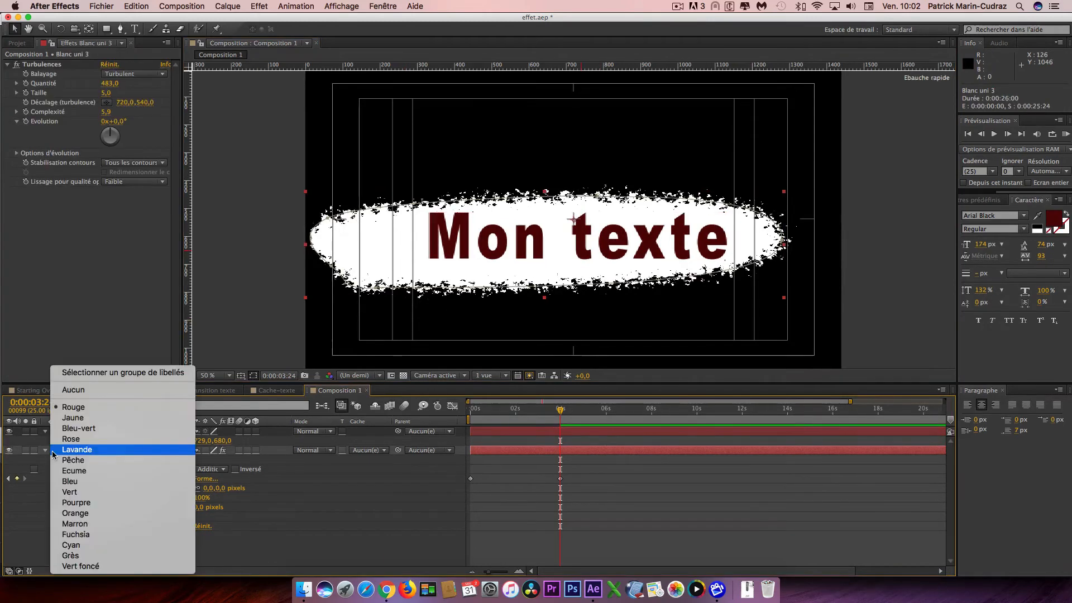
{"action": "left_click", "coordinate": [73, 417]}
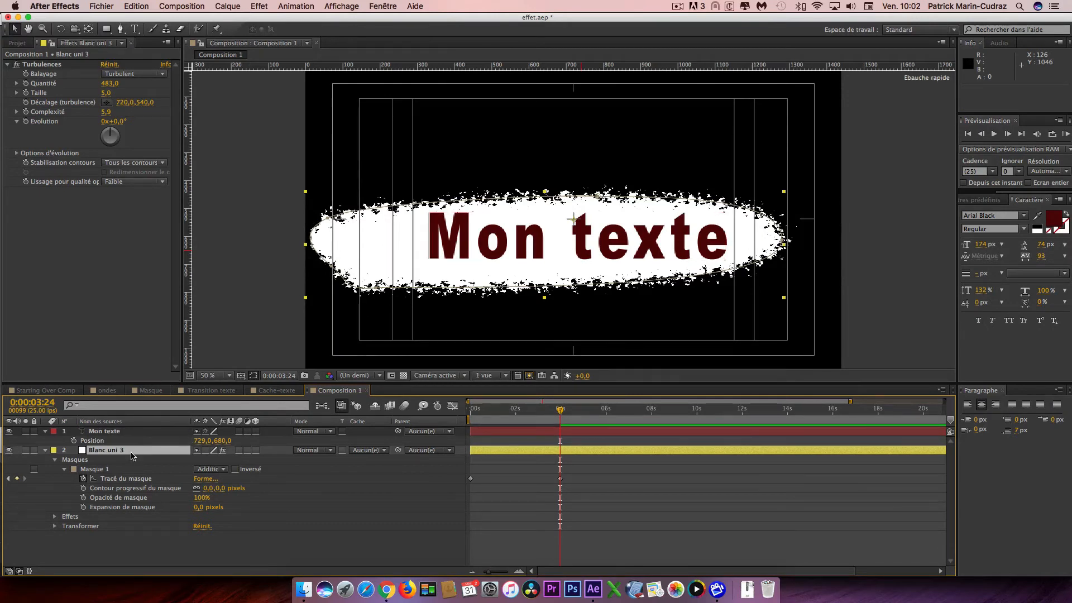
{"action": "left_click_drag", "start_coordinate": [132, 452], "coordinate": [131, 431]}
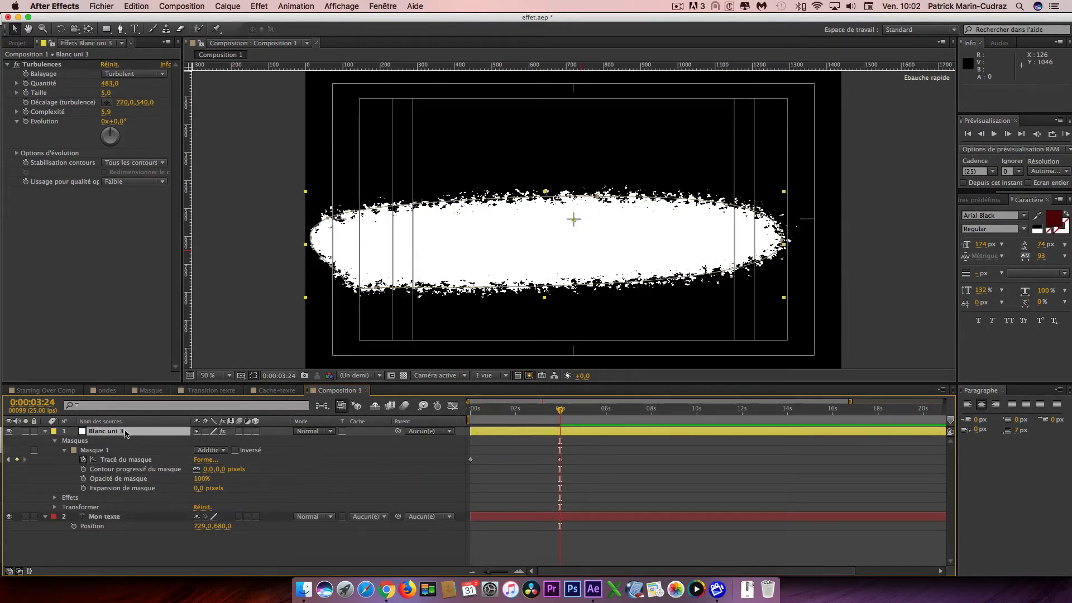
- Rename the white solid layer "Cache texte" and turn off its visibility
{"action": "key", "text": "Return"}
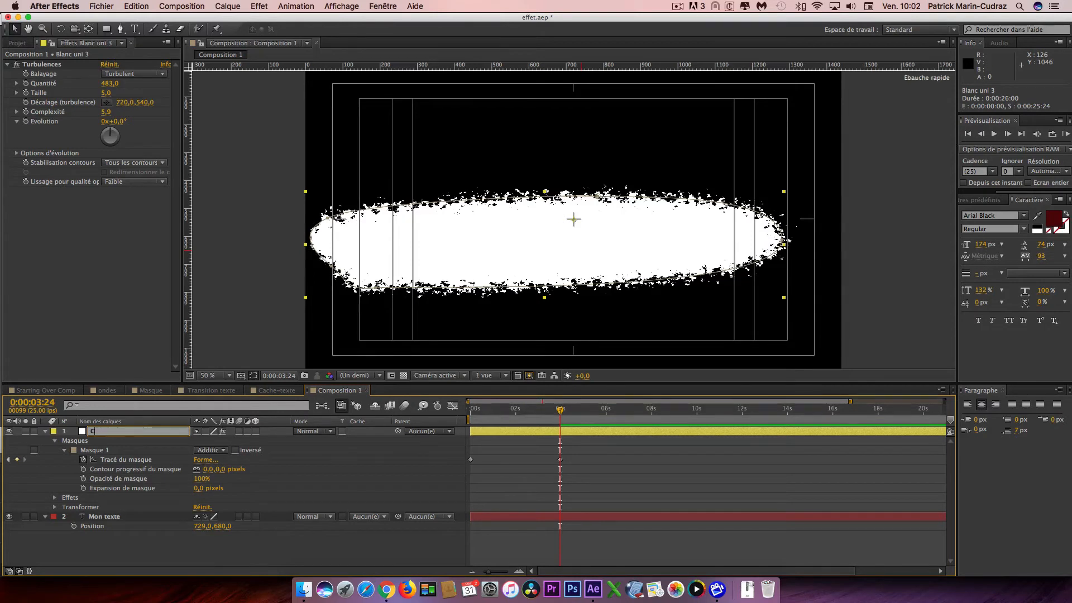
{"action": "type", "text": "Cache texte"}
{"action": "left_click", "coordinate": [9, 431]}
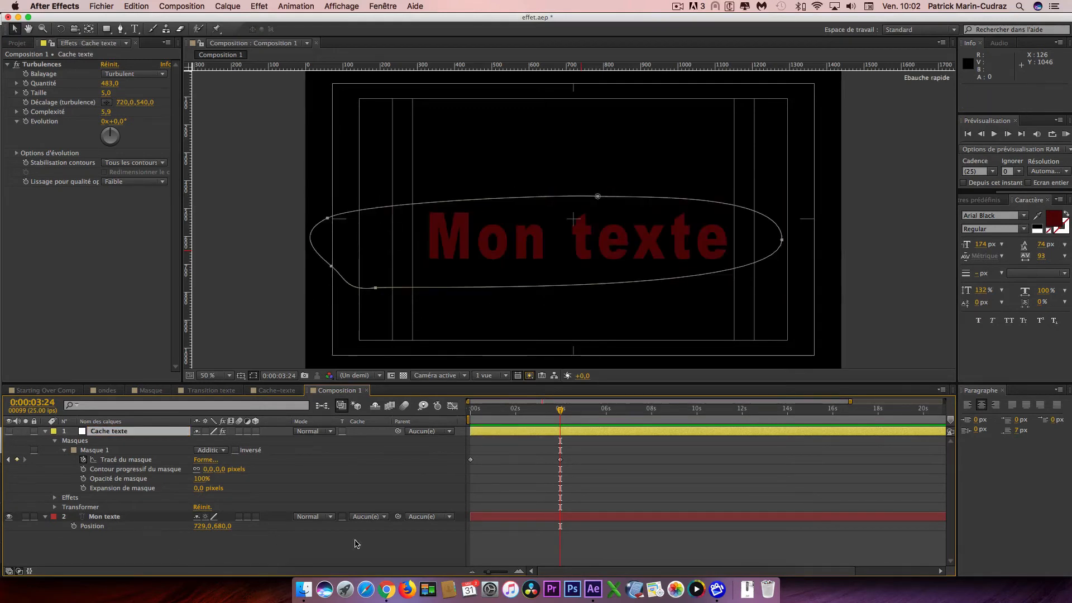
- Set the Mon texte layer's track matte to Alpha using Cache texte, and preview the text reveal
{"action": "left_click", "coordinate": [504, 517]}
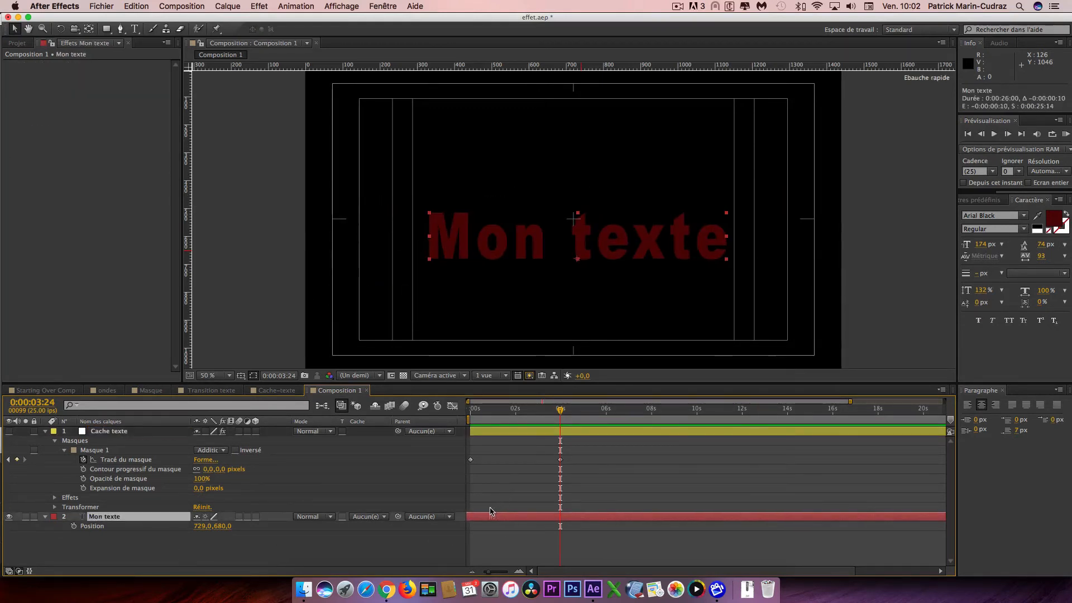
{"action": "left_click_drag", "start_coordinate": [499, 513], "coordinate": [502, 512]}
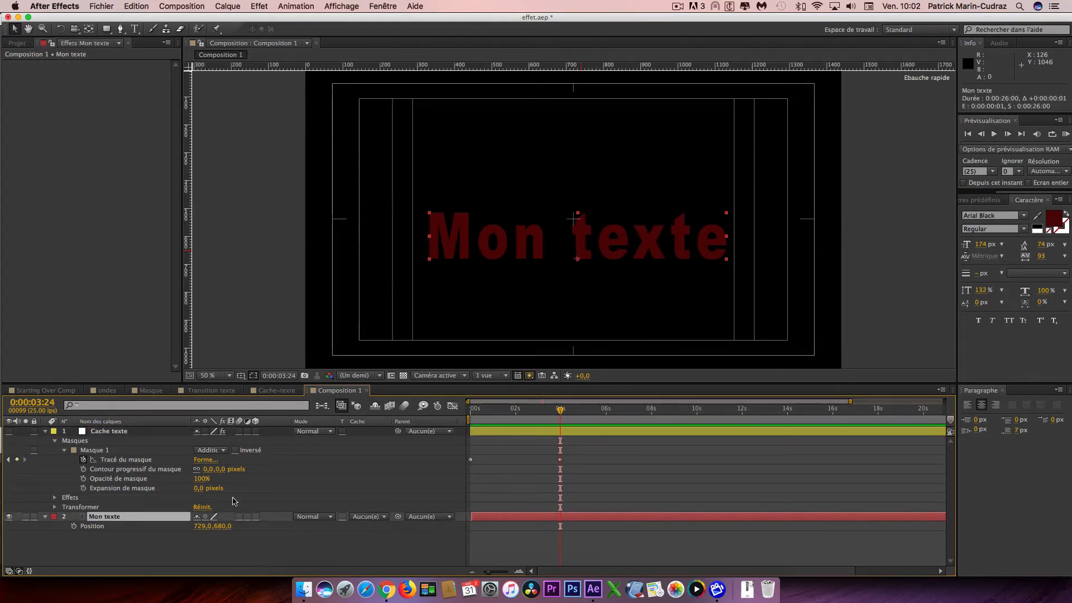
{"action": "left_click", "coordinate": [46, 431]}
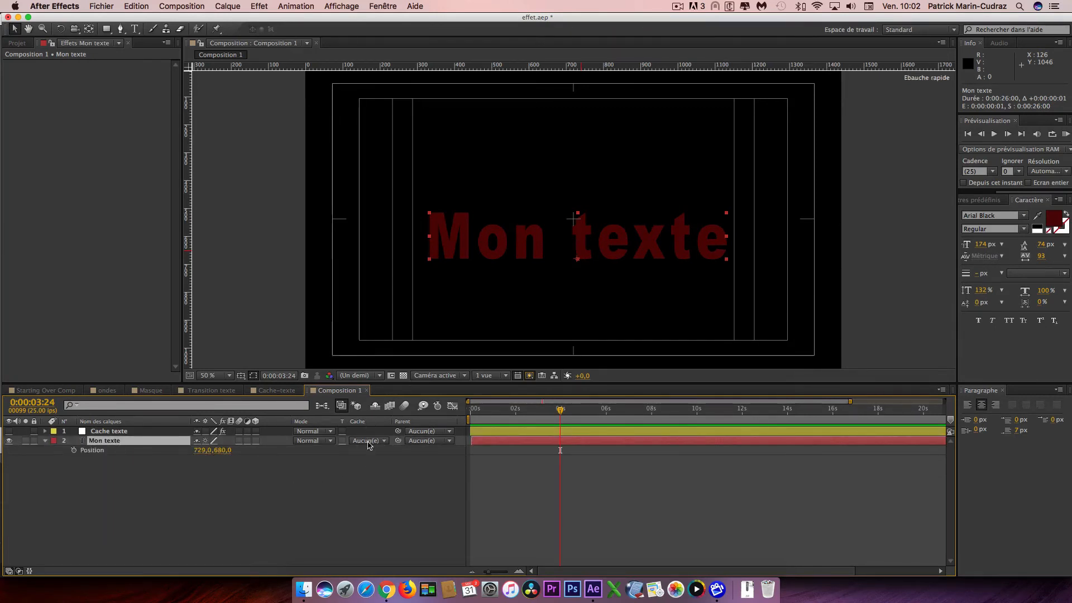
{"action": "left_click", "coordinate": [384, 441]}
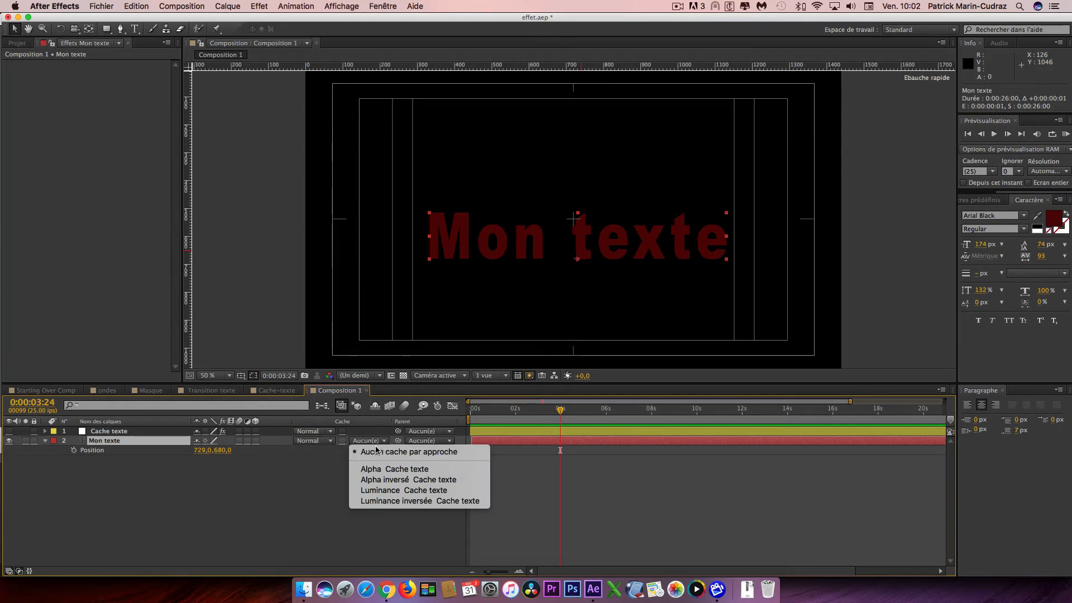
{"action": "left_click", "coordinate": [383, 469]}
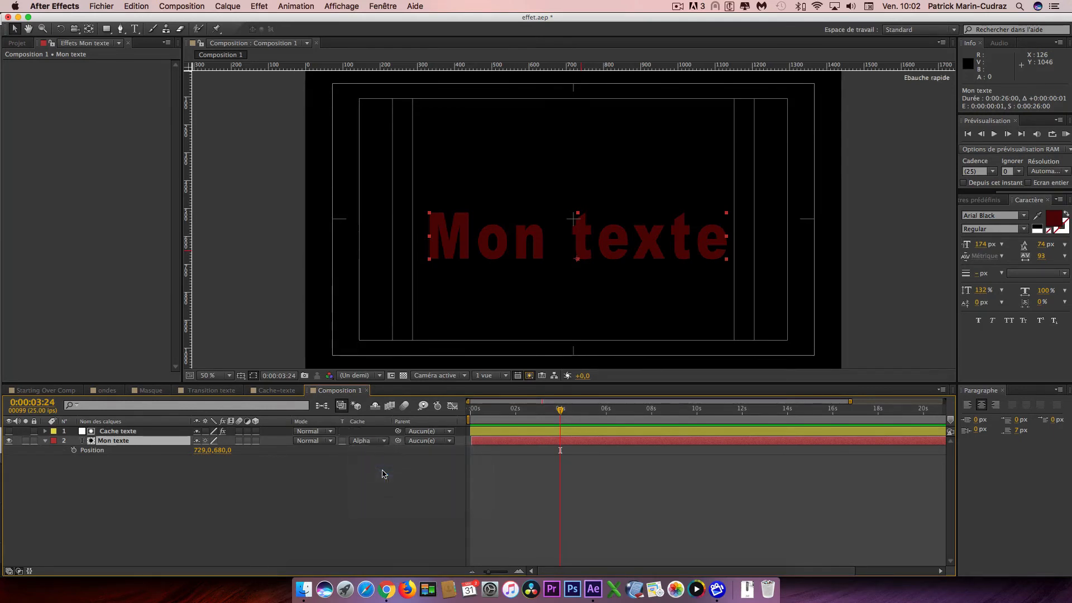
{"action": "key", "text": "KP_0"}
{"action": "key", "text": "space"}
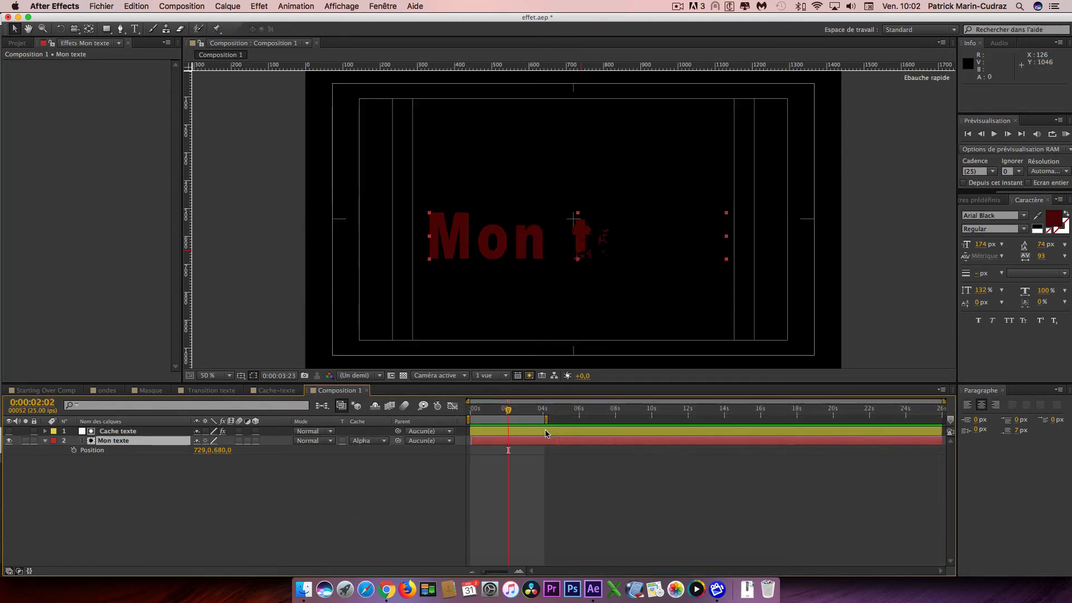
- Add the solid Blanc uni 1 beneath the text layer as a white background and preview the composition
{"action": "left_click", "coordinate": [17, 43]}
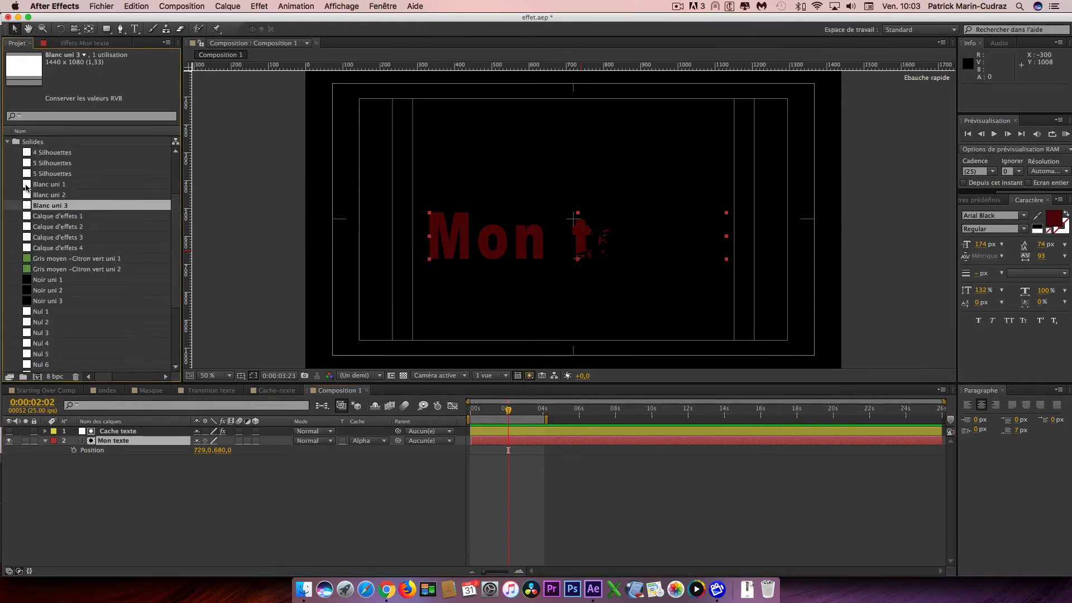
{"action": "left_click_drag", "start_coordinate": [28, 184], "coordinate": [161, 523]}
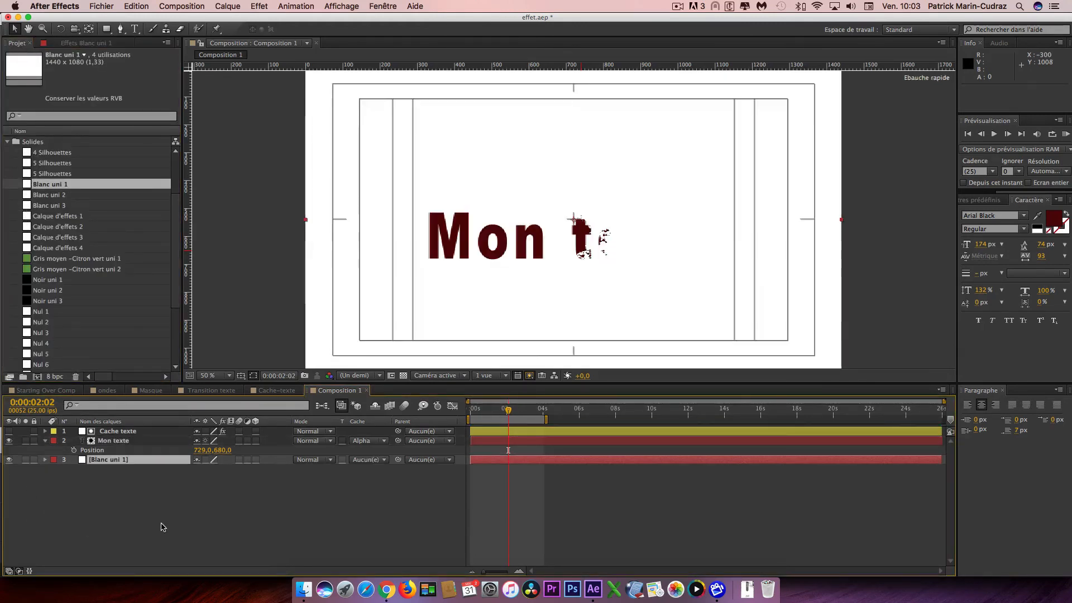
{"action": "key", "text": "KP_0"}
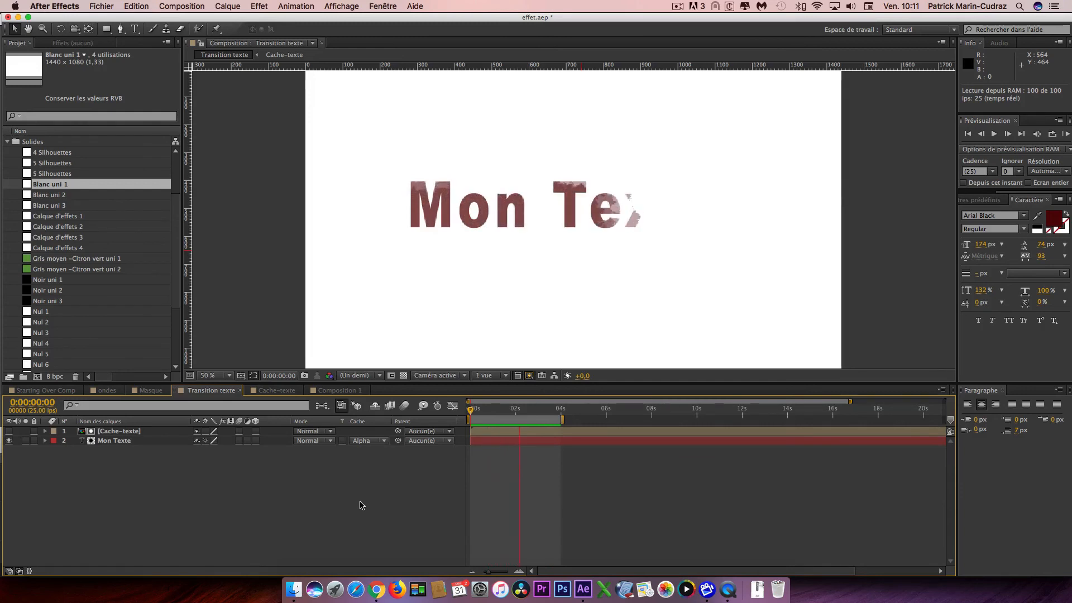
- Examine the Encre layers in the Cache-texte composition around 0:00:03:07, and preview the text reveal in Transition texte
{"action": "key", "text": "space"}
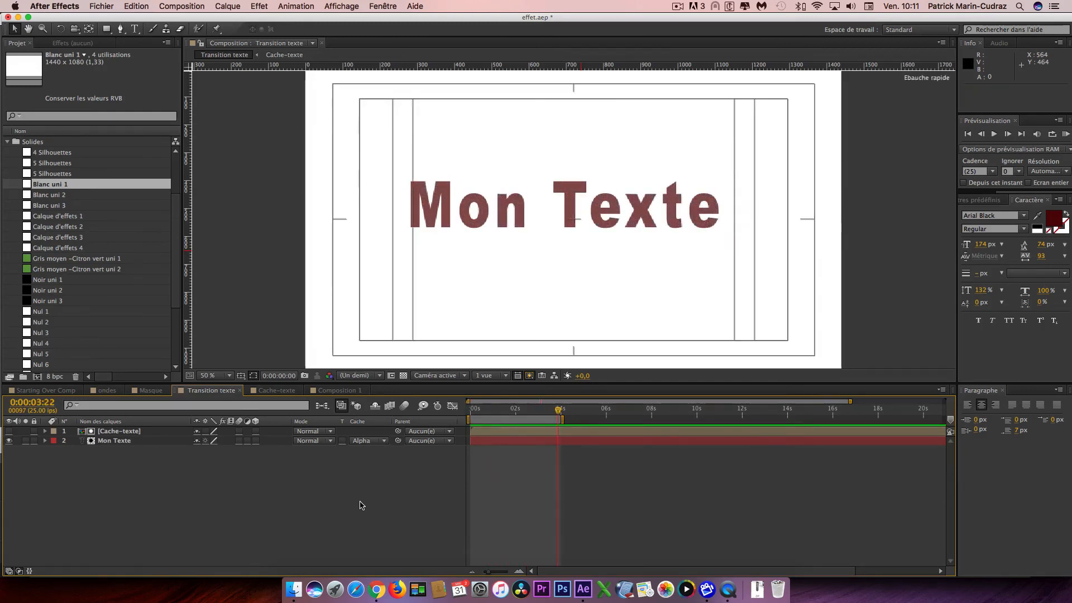
{"action": "left_click", "coordinate": [487, 433]}
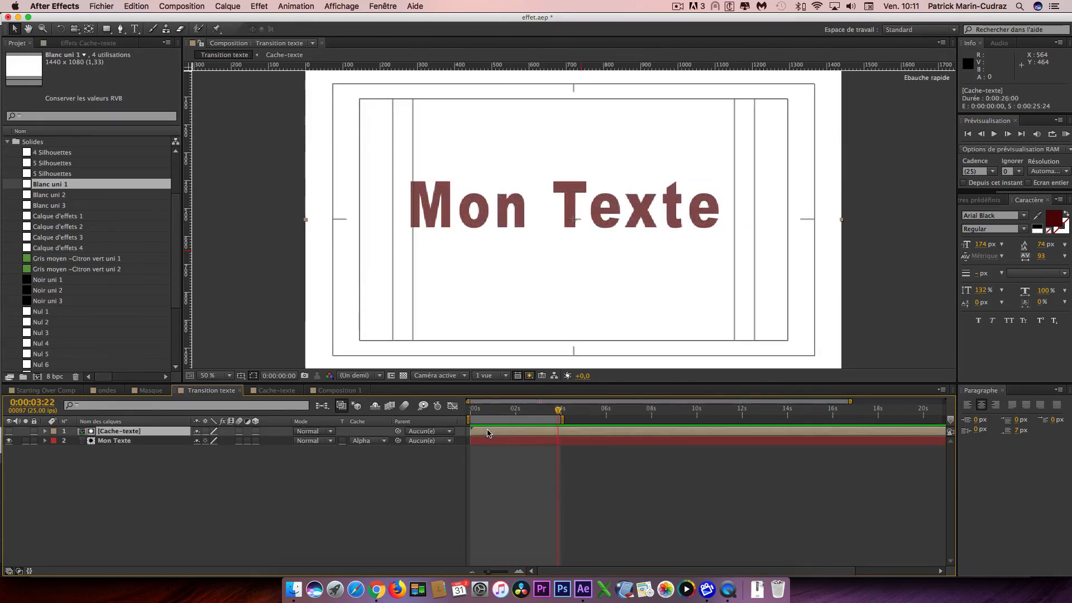
{"action": "left_click", "coordinate": [277, 390]}
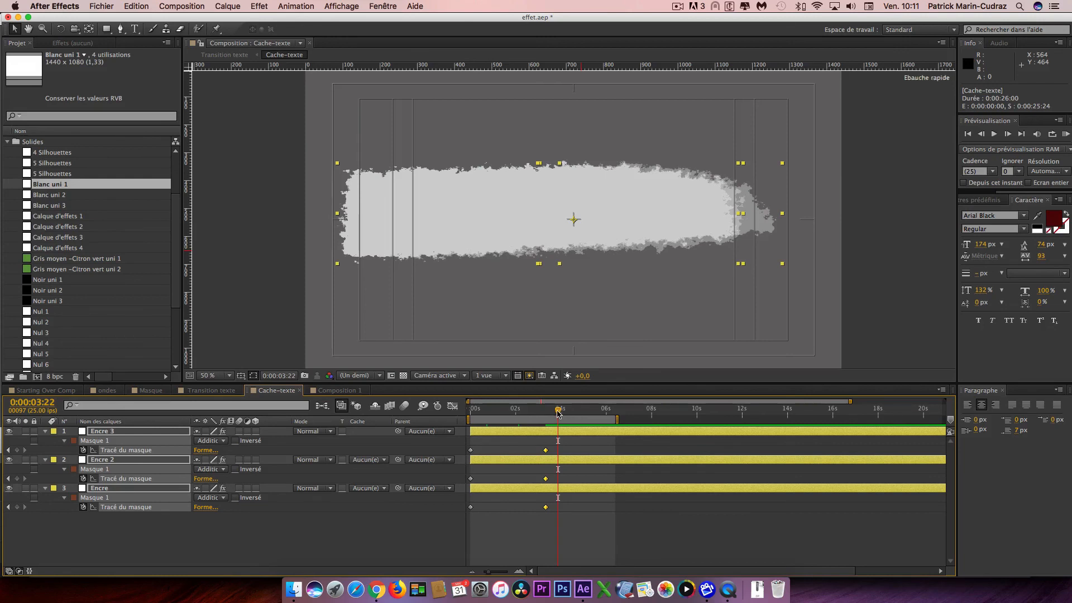
{"action": "mouse_move", "coordinate": [540, 414]}
{"action": "left_mouse_down"}
{"action": "mouse_move", "coordinate": [473, 416]}
{"action": "mouse_move", "coordinate": [545, 414]}
{"action": "left_mouse_up"}
{"action": "key", "text": "space"}
{"action": "left_click", "coordinate": [211, 390]}
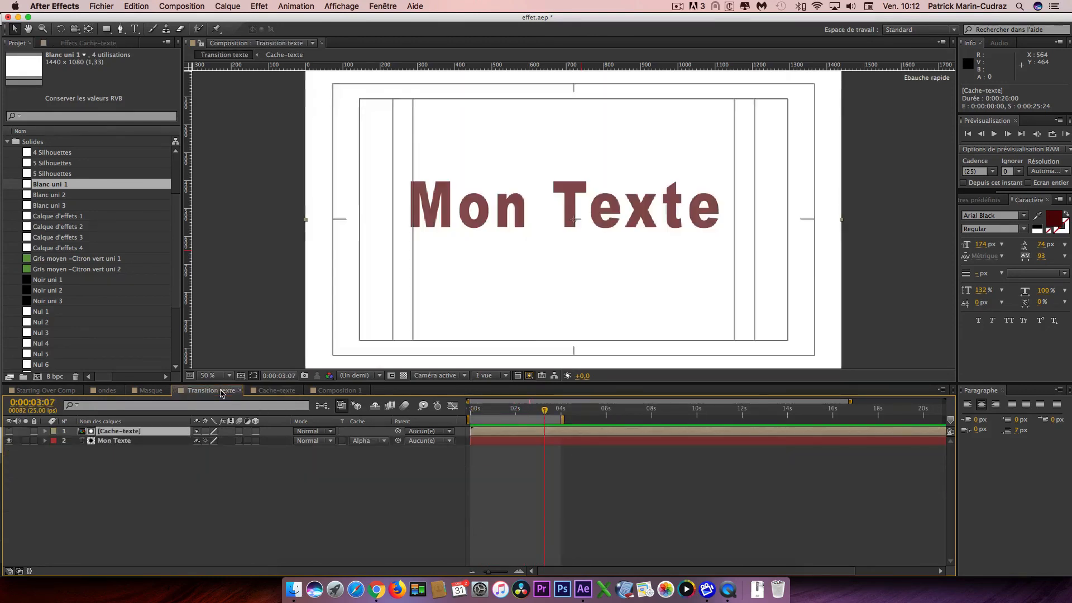
{"action": "key", "text": "KP_0"}
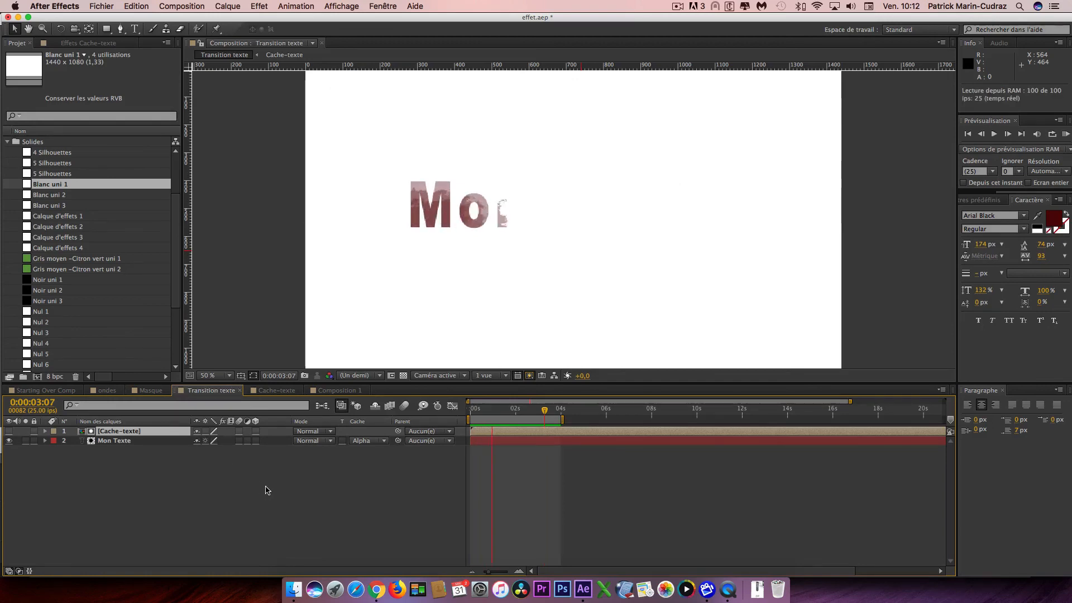